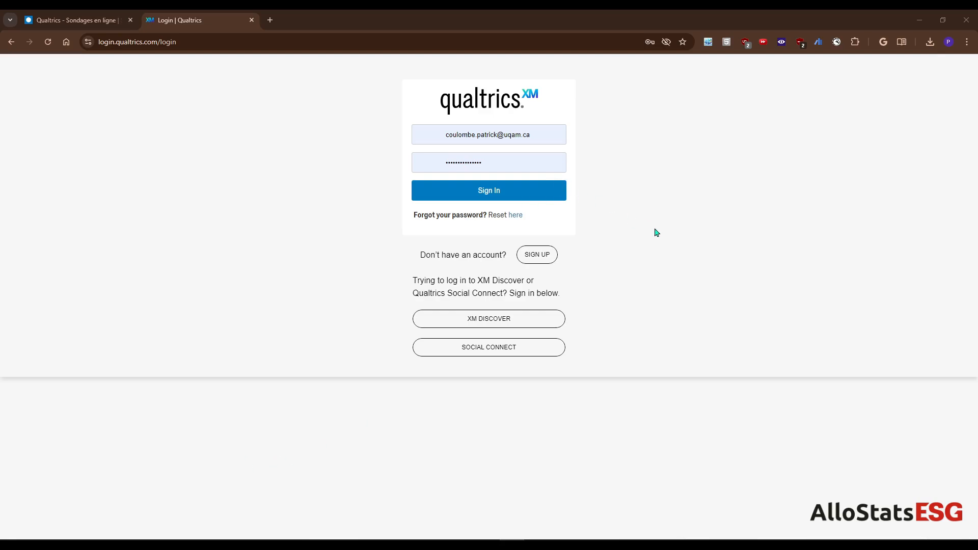
- Consult the UQAM service page about Qualtrics accounts and sign in on the Qualtrics login page with the prefilled credentials
left_click(114, 20)
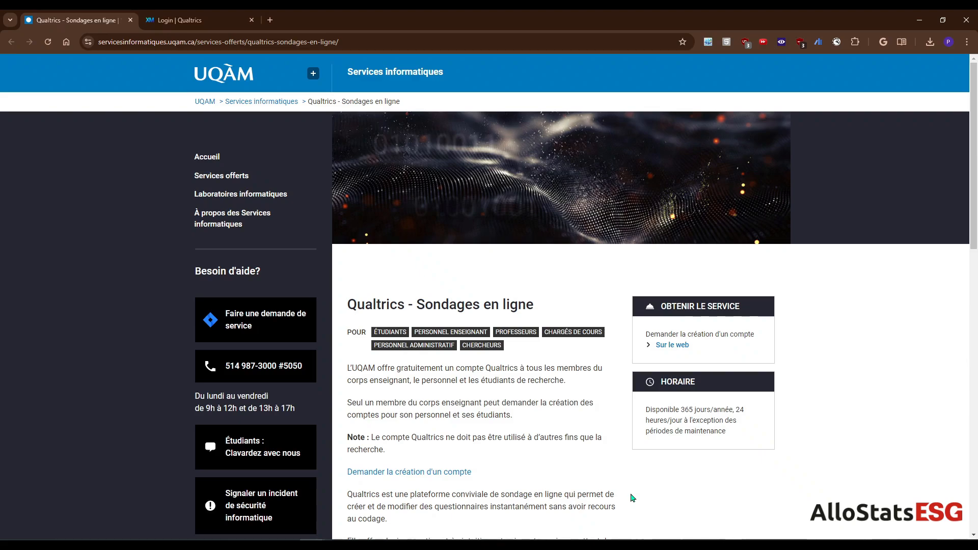
left_click(196, 20)
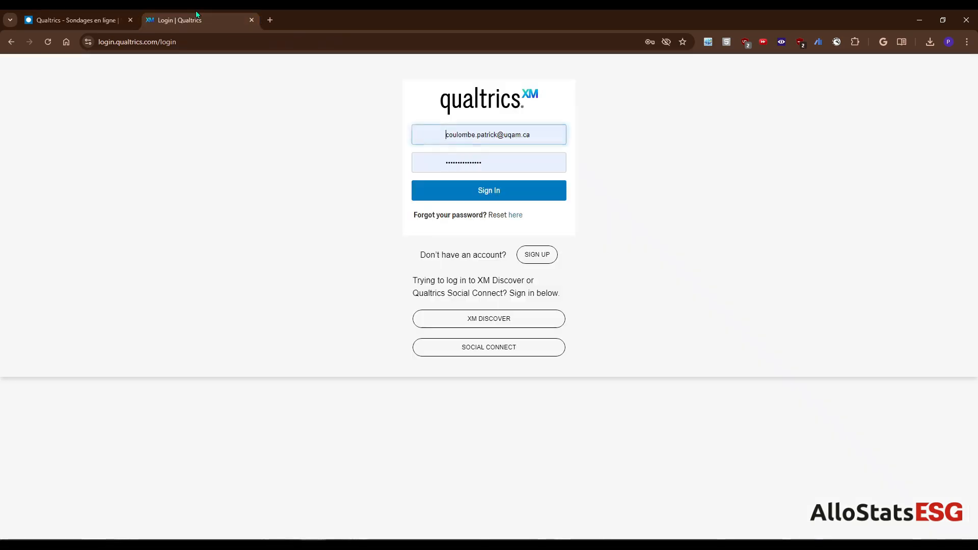
left_click(446, 198)
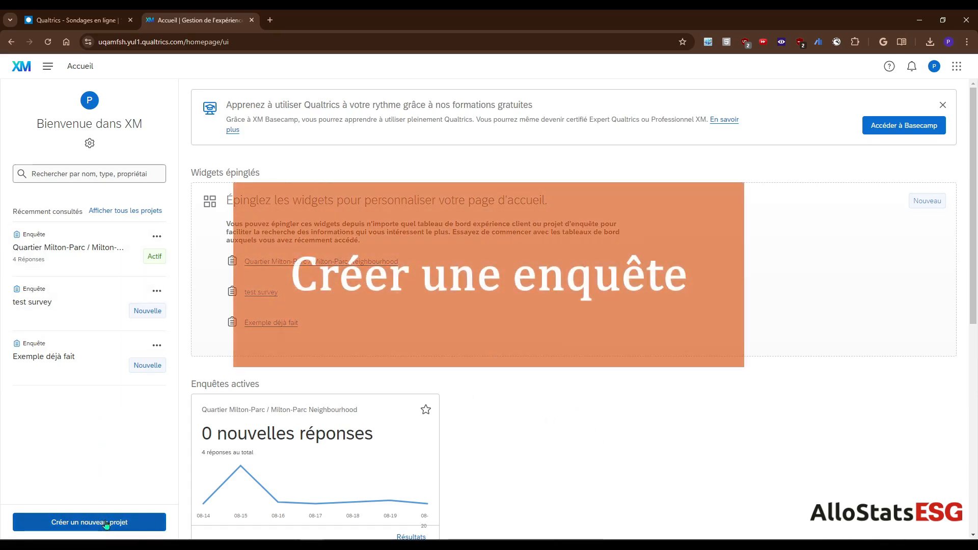
- Create a new blank survey project from scratch, named "Connaissances Stats"
left_click(106, 525)
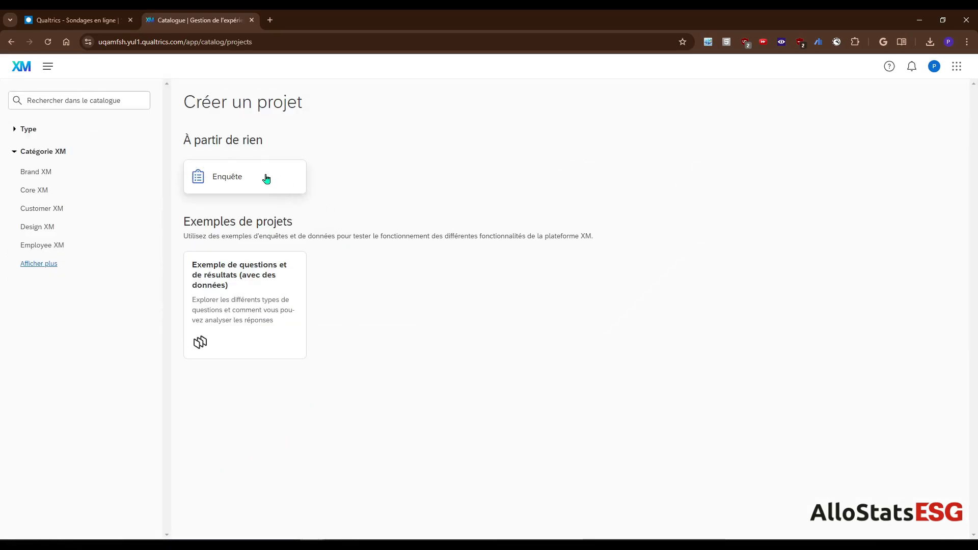
left_click(267, 179)
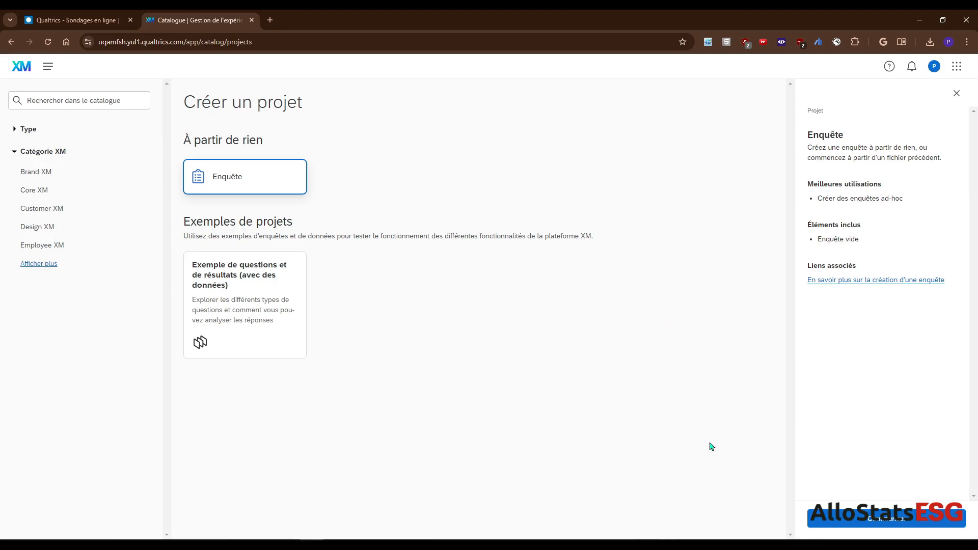
mouse_move(290, 284)
left_click(811, 522)
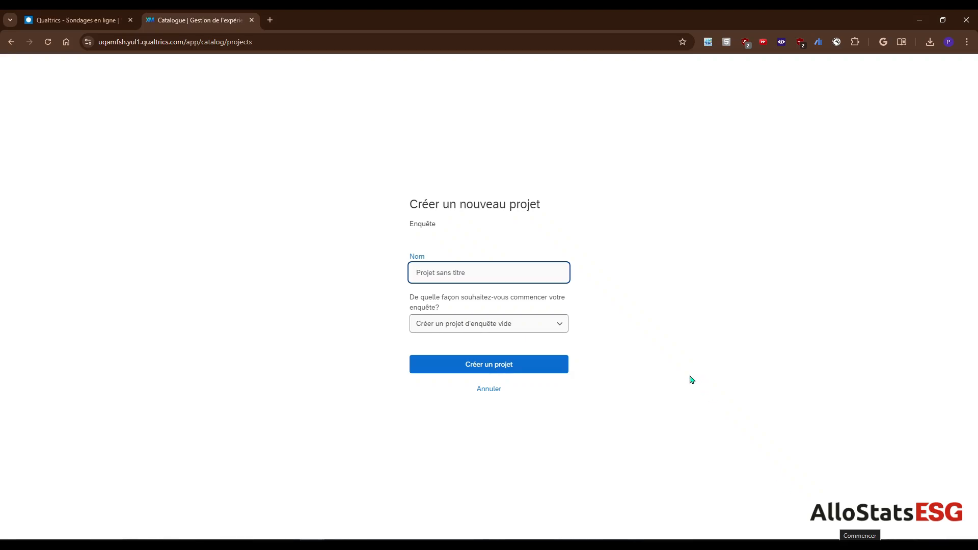
type("Connaissances")
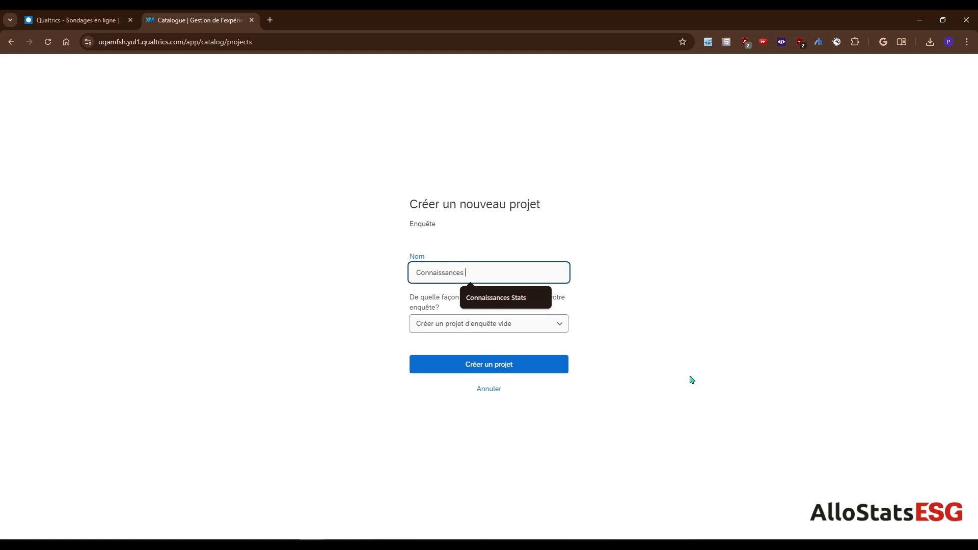
type(" Stats")
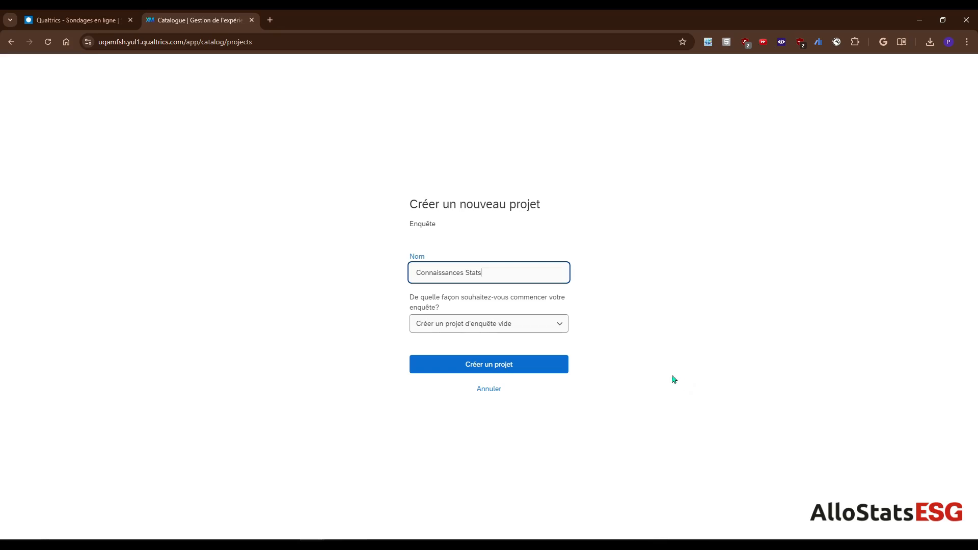
left_click(524, 365)
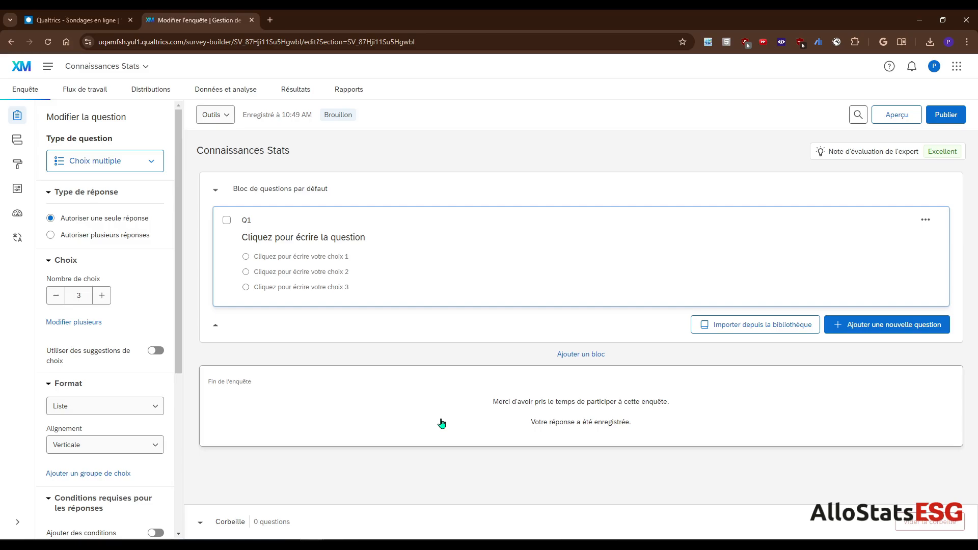
- Rename the default question block "Introduction"
scroll(130, 260, "down", 5)
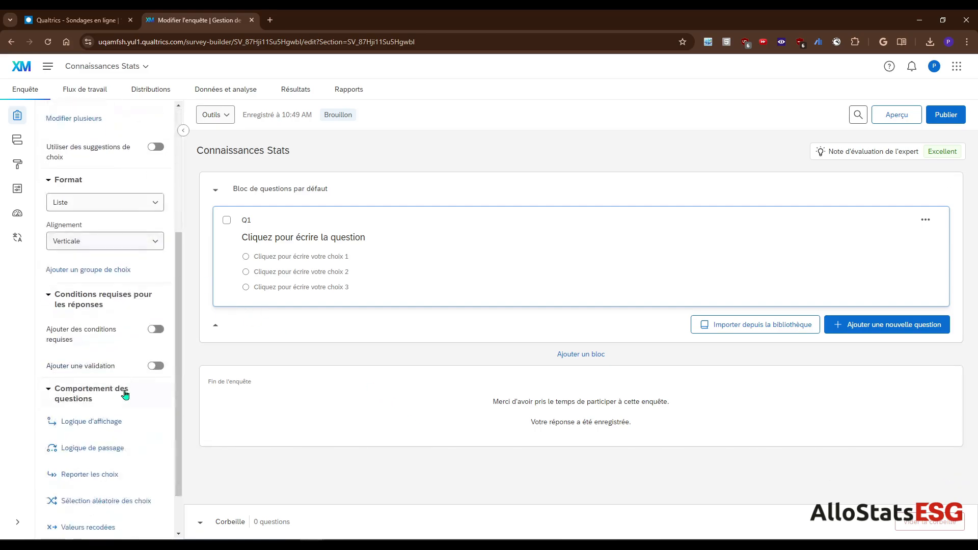
scroll(125, 303, "up", 5)
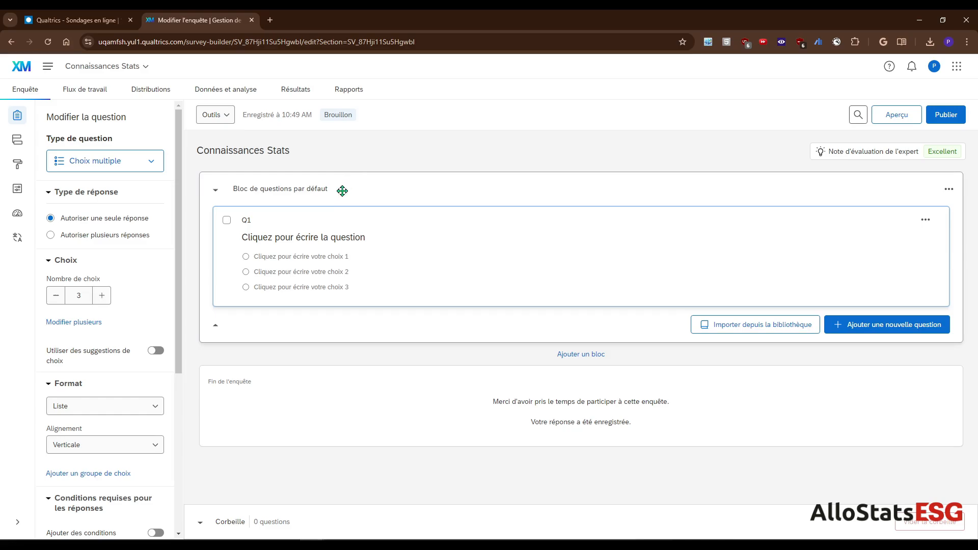
left_click(310, 192)
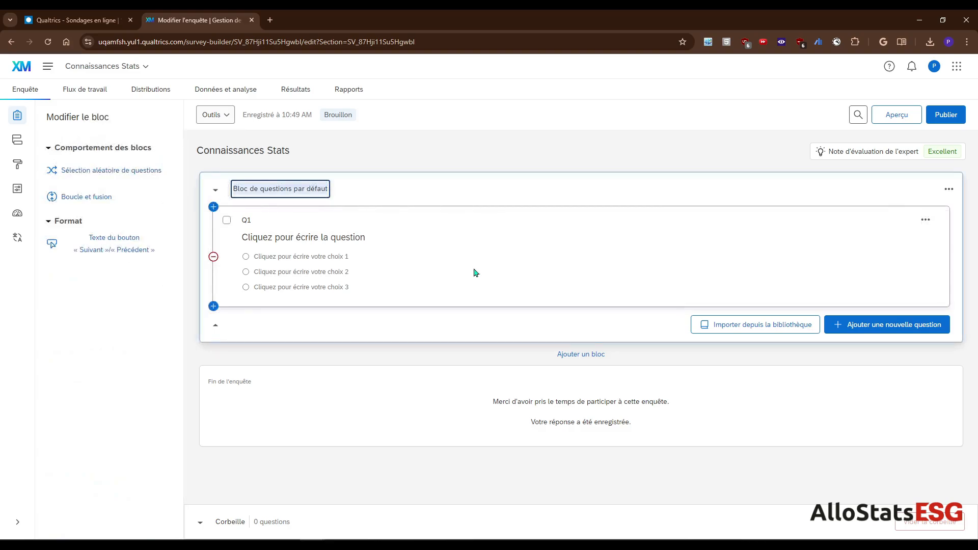
key("ctrl+a")
key("BackSpace")
type("Intr")
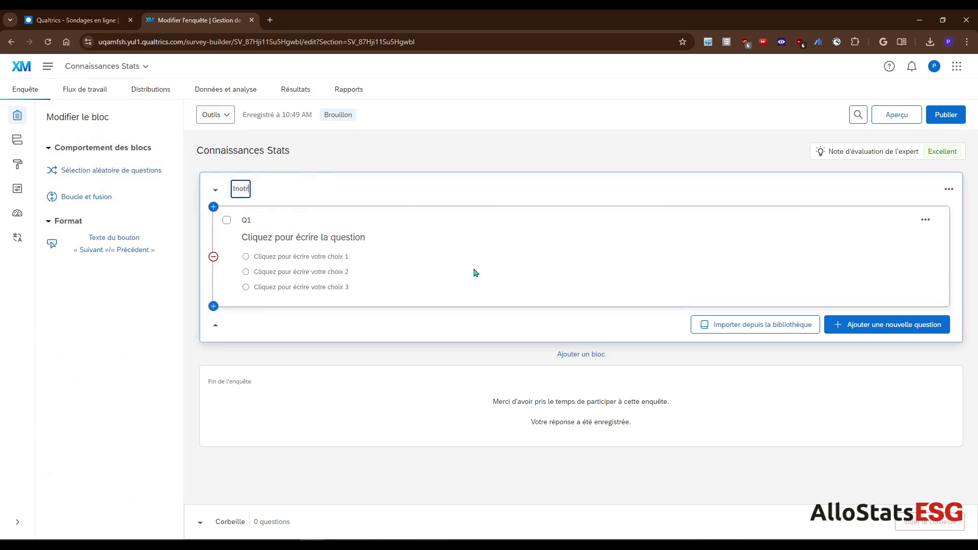
type("oduction")
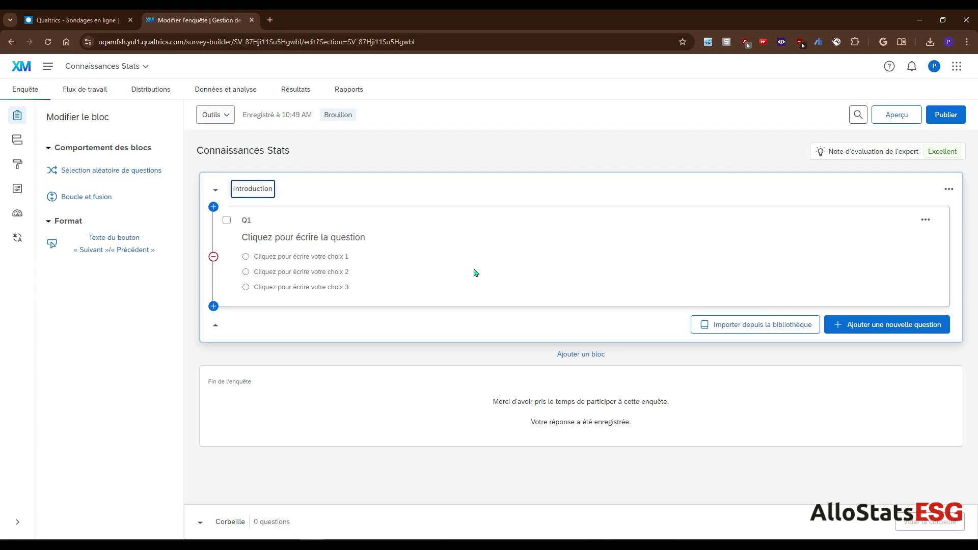
- Set the text of question Q1 to "Aimez-vous les statistiques?"
left_click(345, 237)
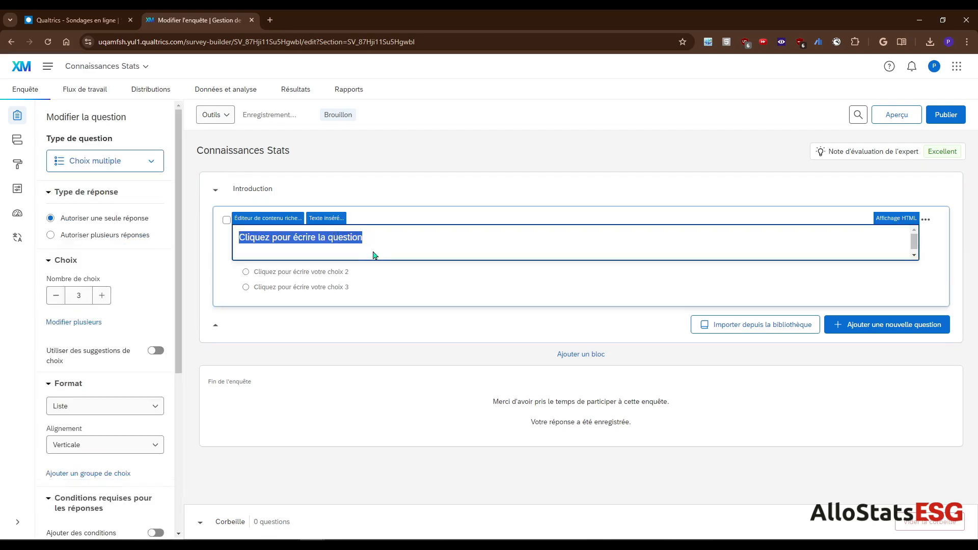
type("Aimez-vous le")
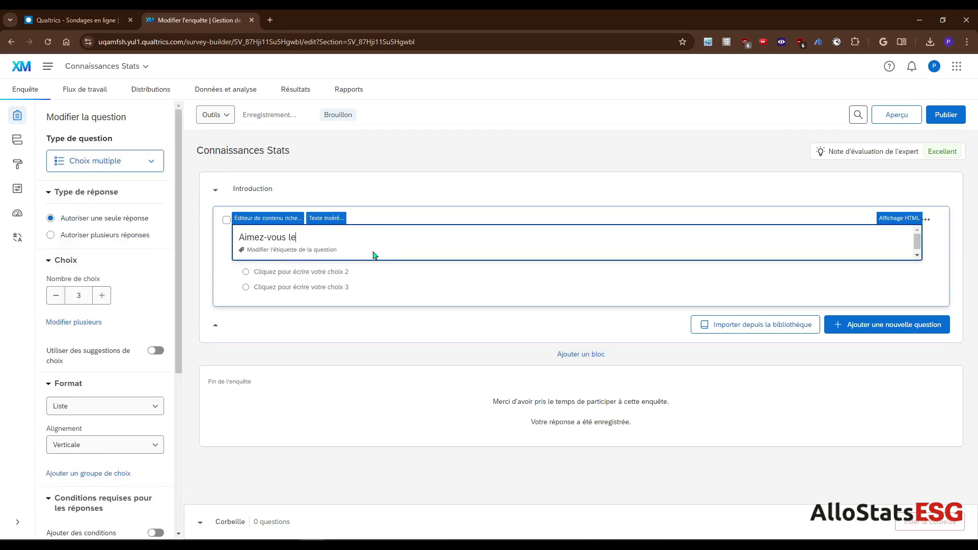
type("s statistiques?")
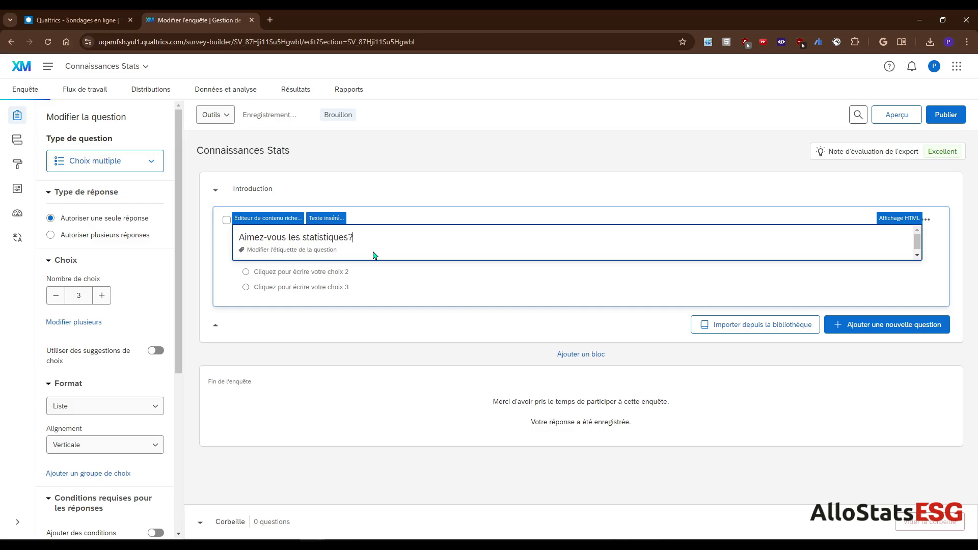
left_click(388, 194)
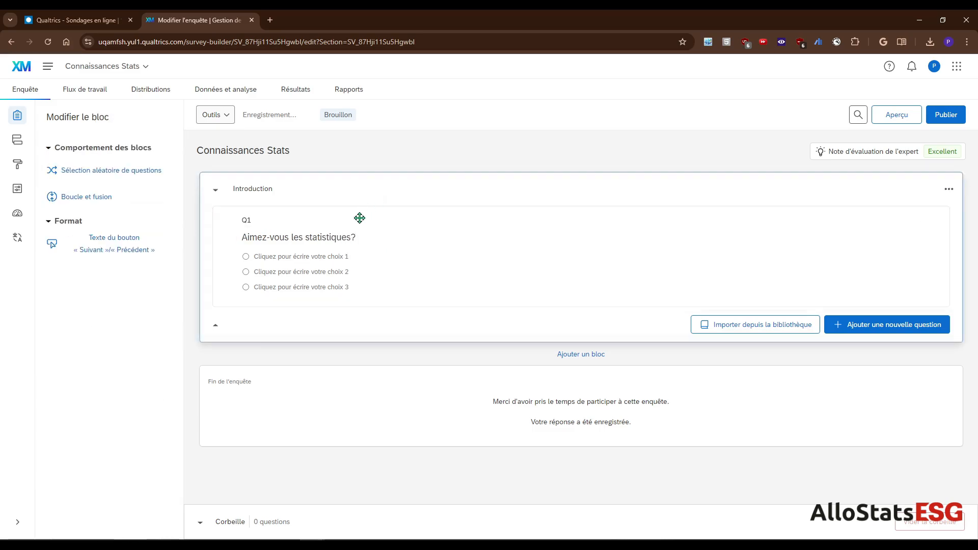
- Try Q1 as a Matrice question with 5 scale points, and return it to the Choix multiple type
left_click(338, 223)
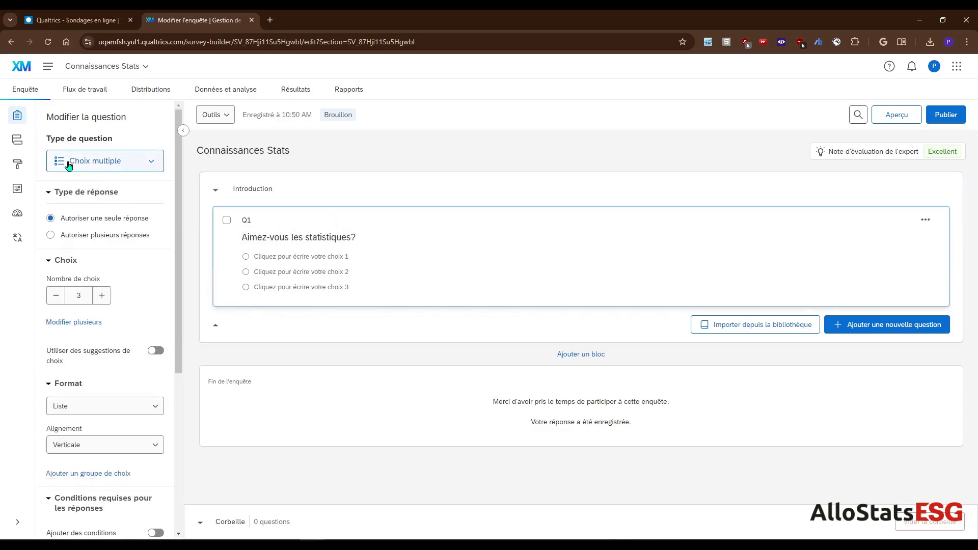
left_click(107, 166)
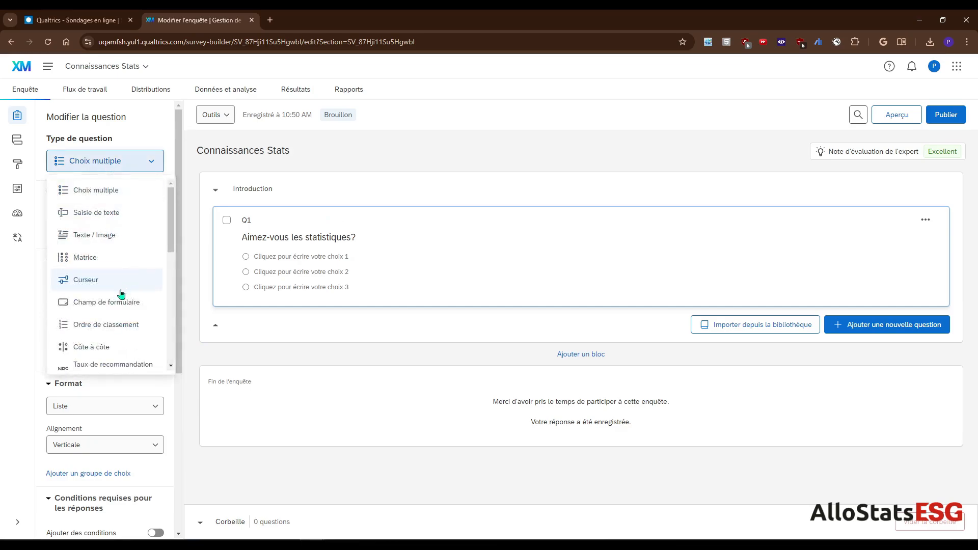
left_click(123, 258)
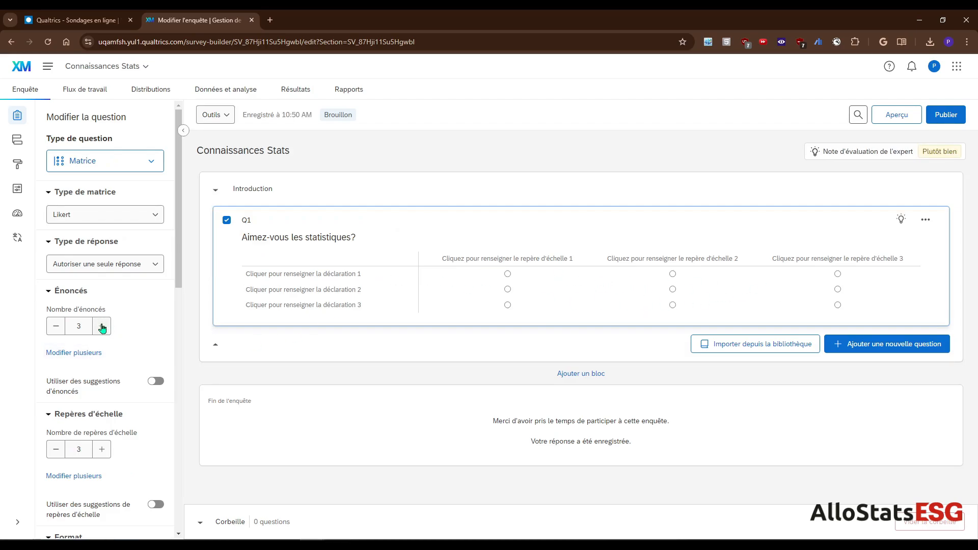
left_click(102, 449)
left_click(102, 449)
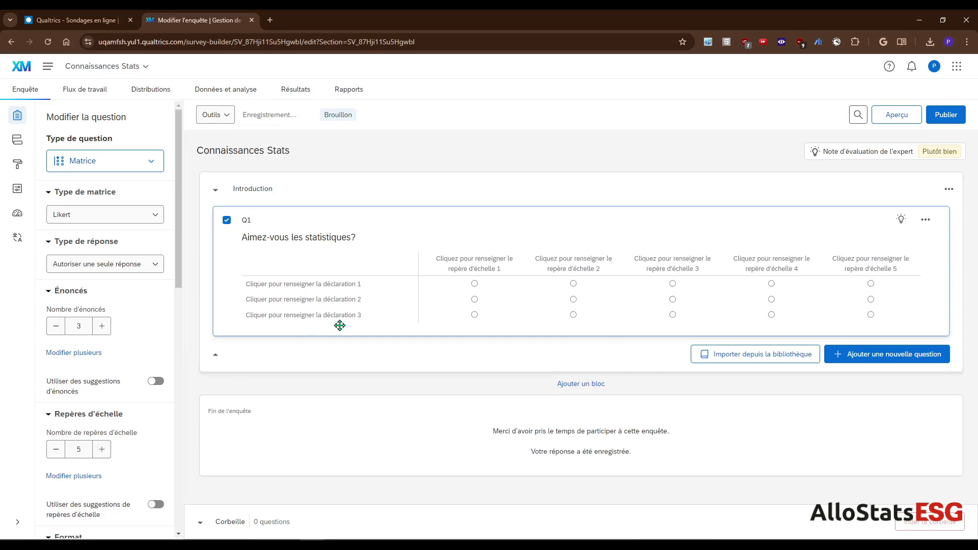
left_click(86, 162)
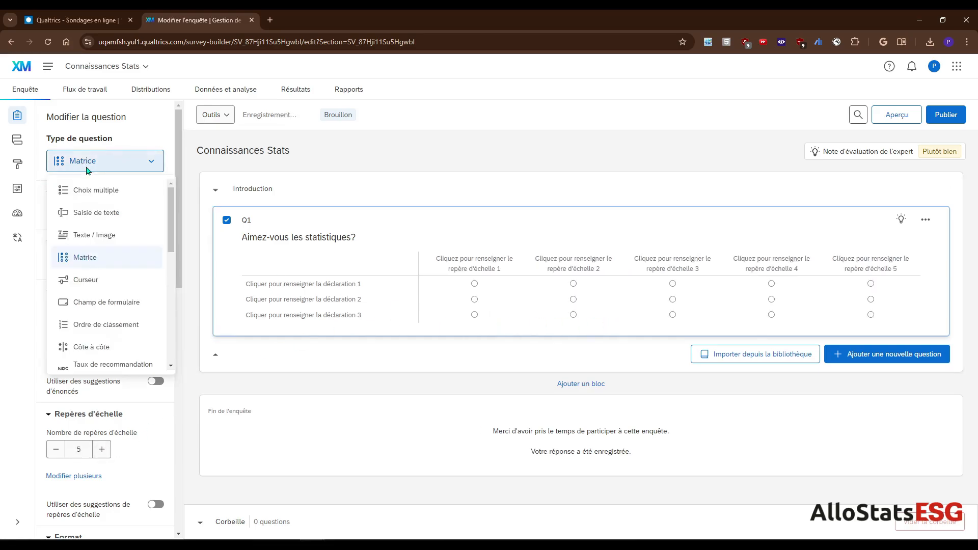
left_click(104, 195)
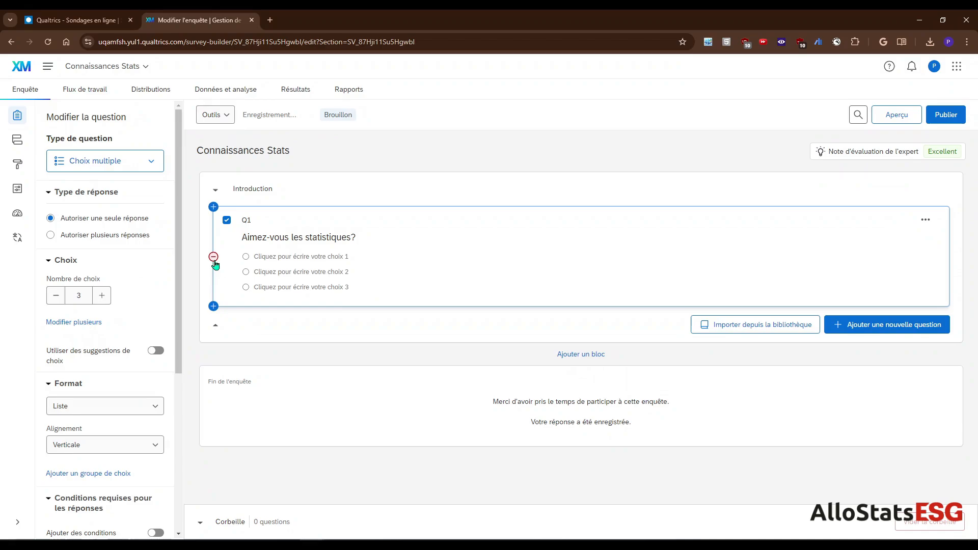
- Give Q1 the suggested Oui - Non answer choices and limit them to 2 choices
left_click(56, 295)
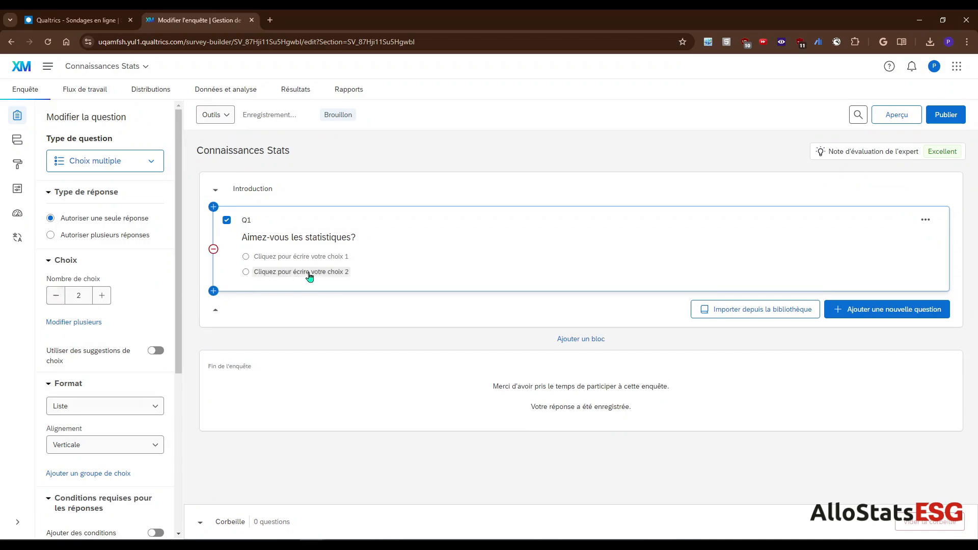
left_click(303, 258)
type("Oui")
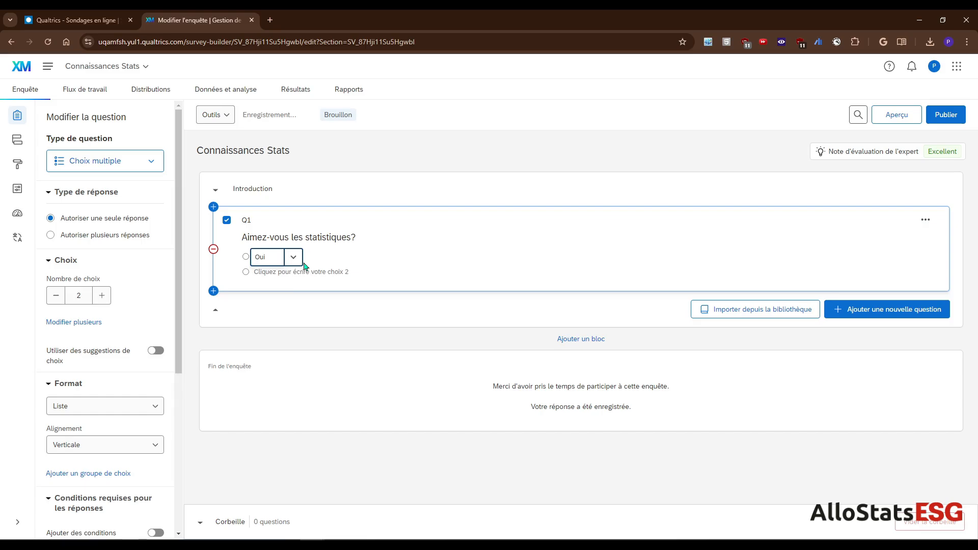
left_click(294, 257)
left_click(289, 276)
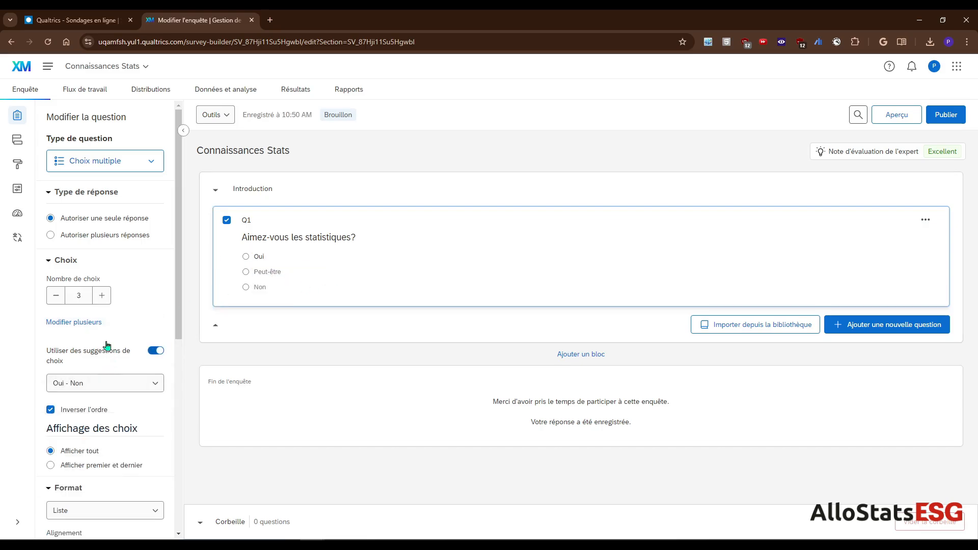
left_click(56, 296)
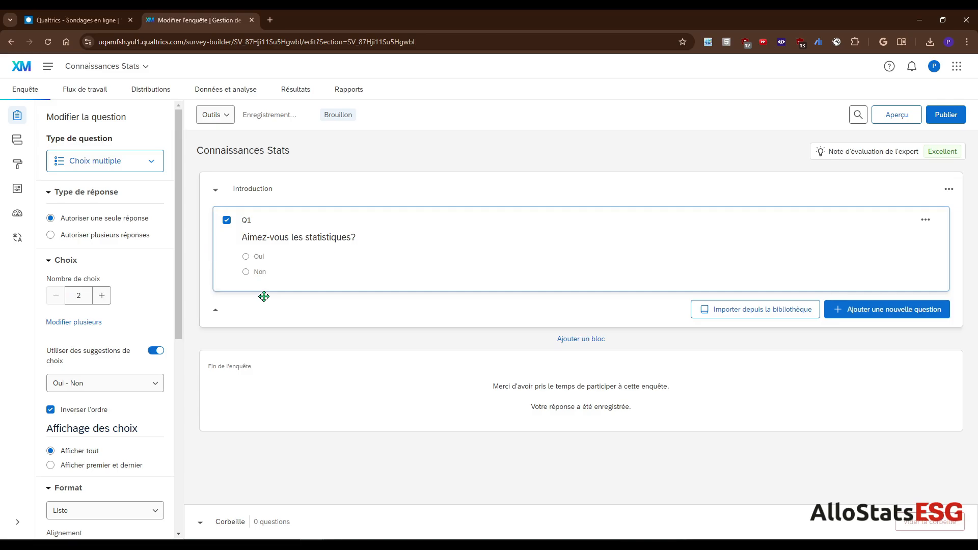
- Switch the reversed order of Q1's answer choices off and back on
left_click(72, 414)
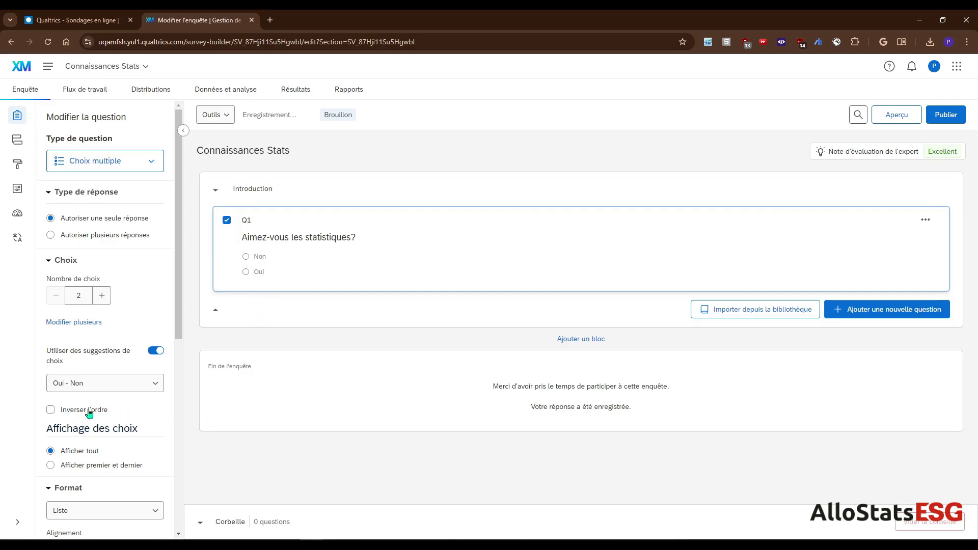
left_click(90, 409)
scroll(119, 430, "down", 3)
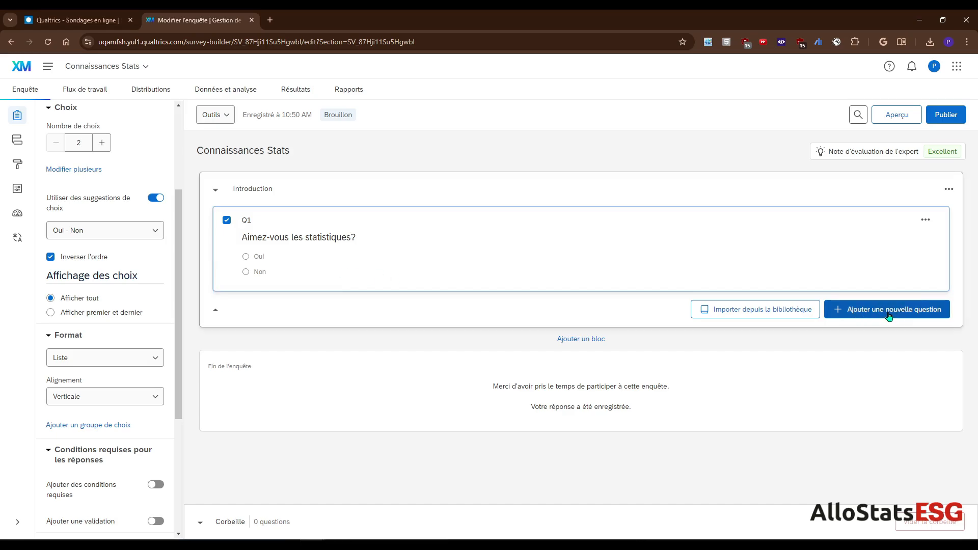
- Insert a new question above Q1 in the Introduction block and move it below Q1
mouse_move(216, 275)
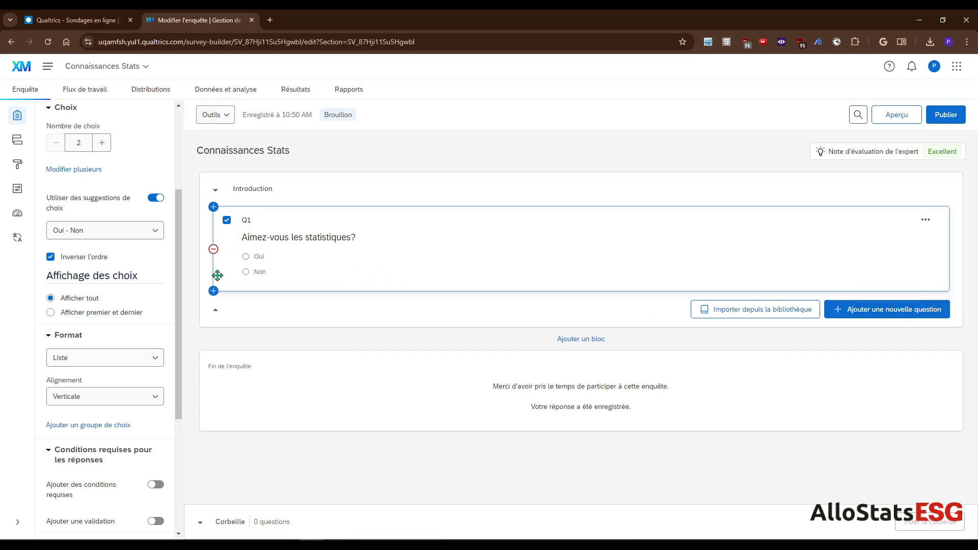
left_click(213, 207)
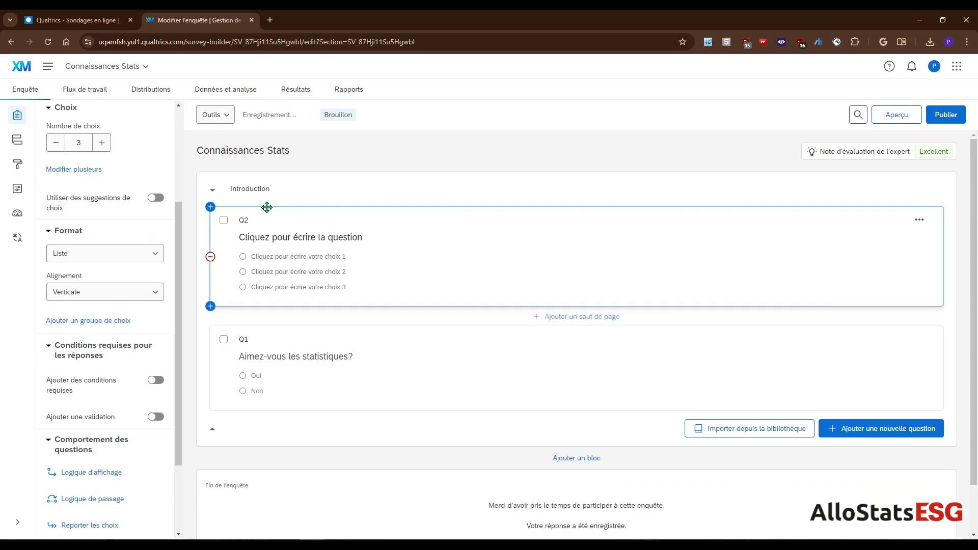
left_click_drag(259, 209, 264, 395)
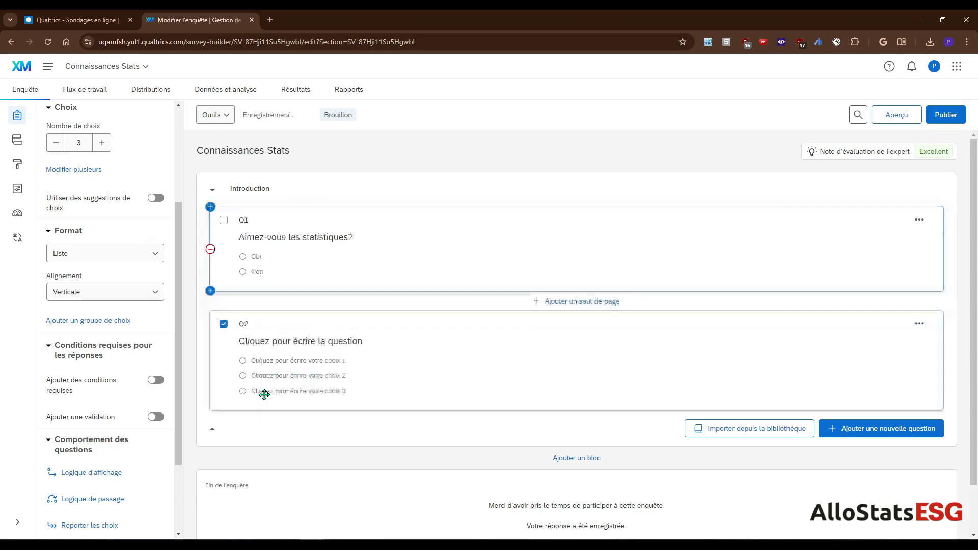
- Set the text of question Q2 to "Quel est votre niveau de confort avec les analyses suivantes?"
left_click(280, 347)
type("Quel est votre niveau d")
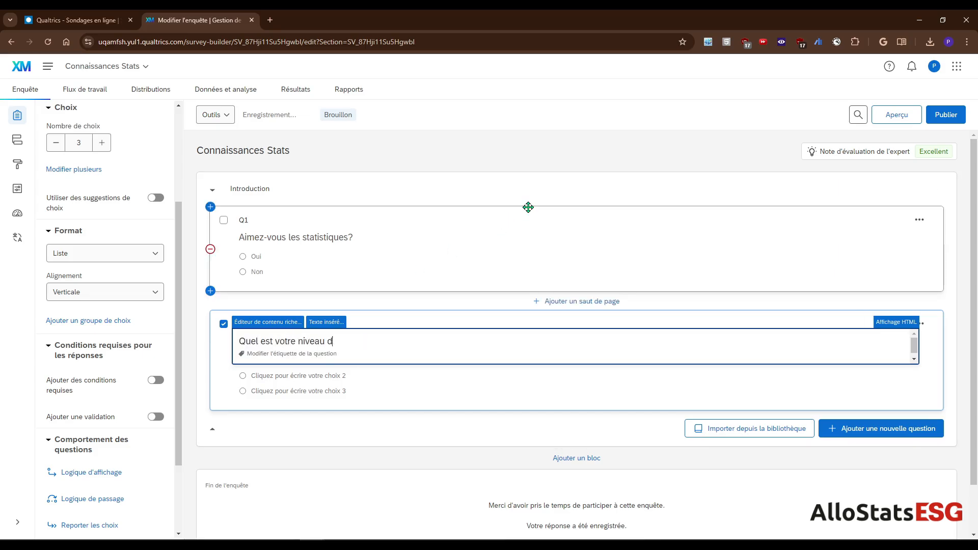
type("e confort avec les analyses suivantes?")
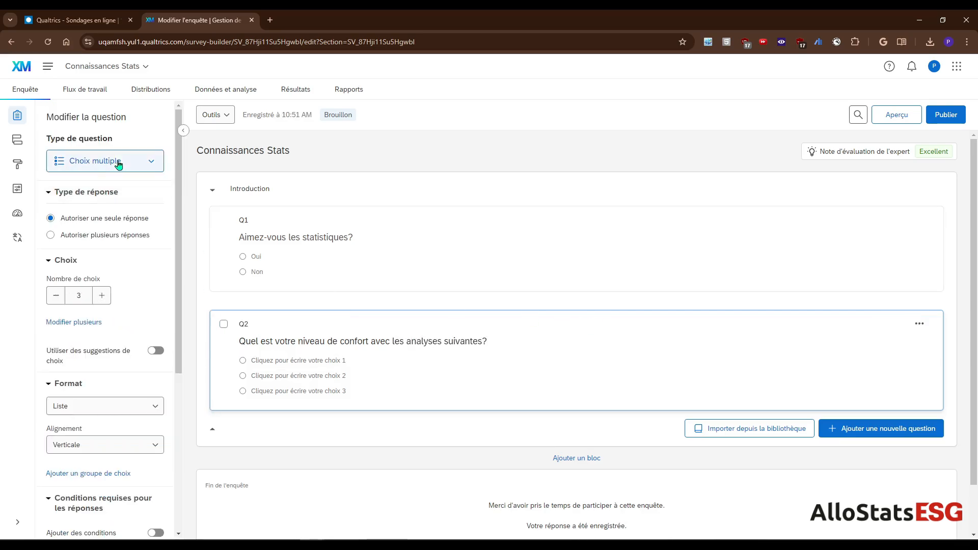
left_click(126, 161)
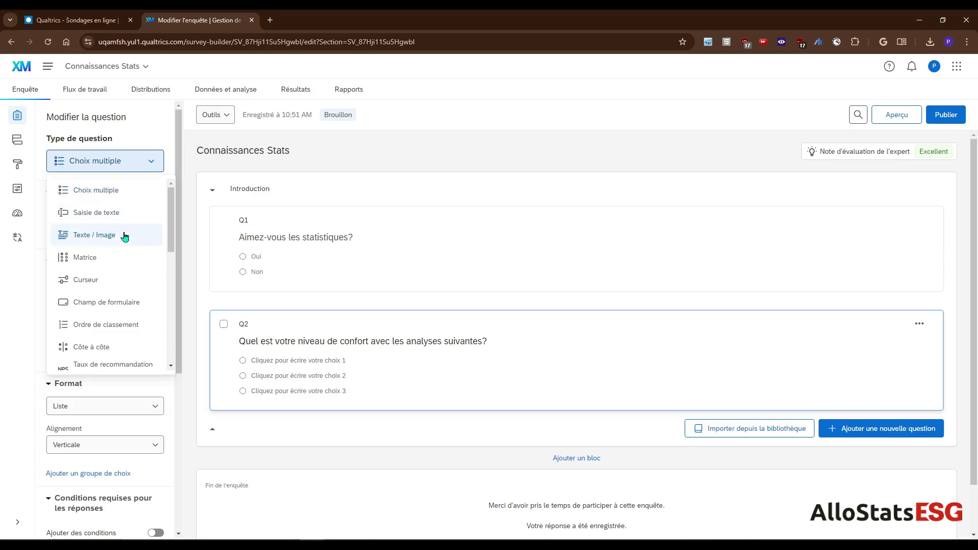
mouse_move(122, 261)
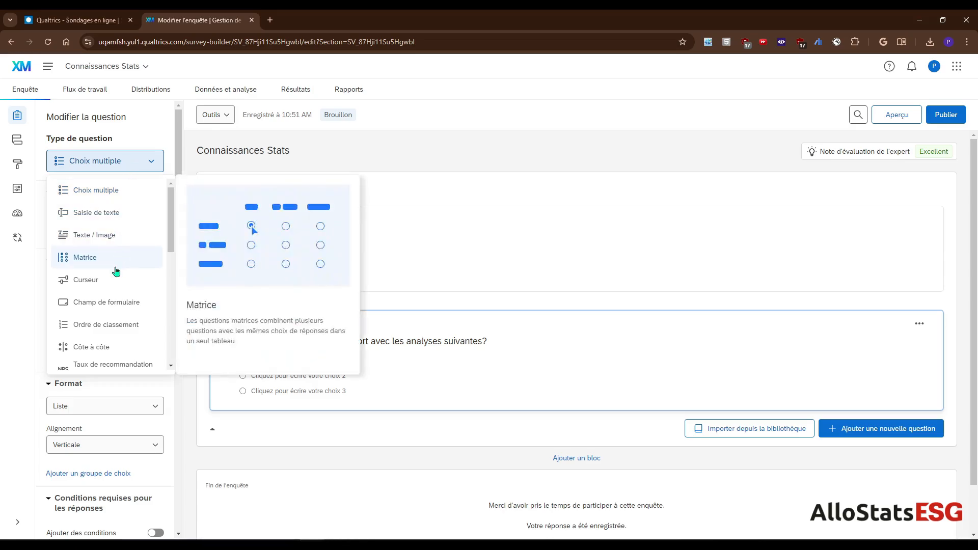
left_click(115, 281)
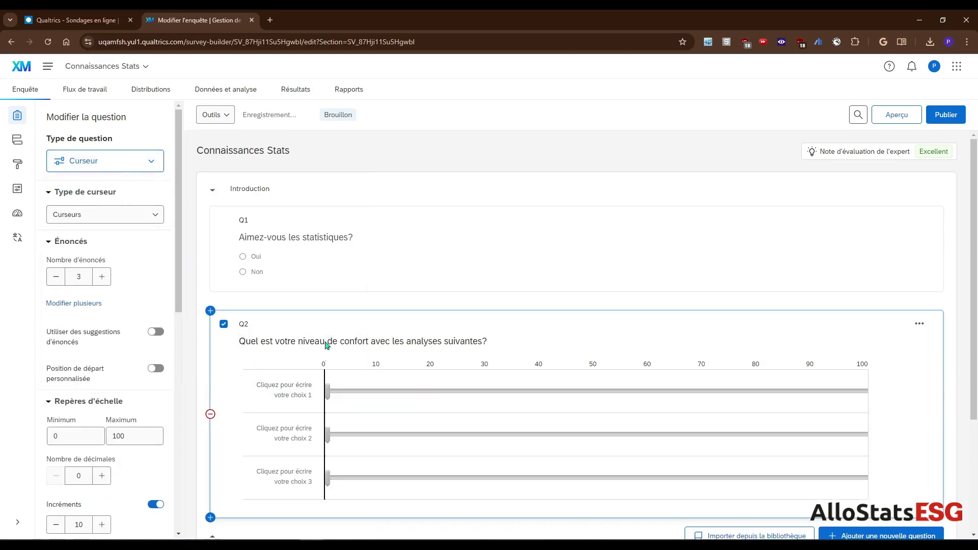
- Change Q2 to a Matrice question with the statements "Régression linéaire", "Régression logistique" and "ANOVA"
left_click(94, 161)
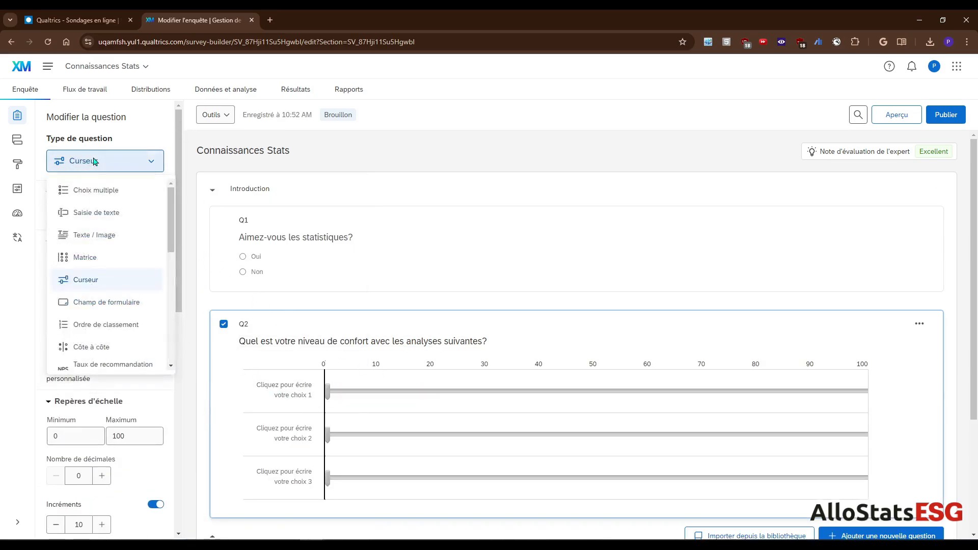
left_click(104, 256)
left_click(330, 381)
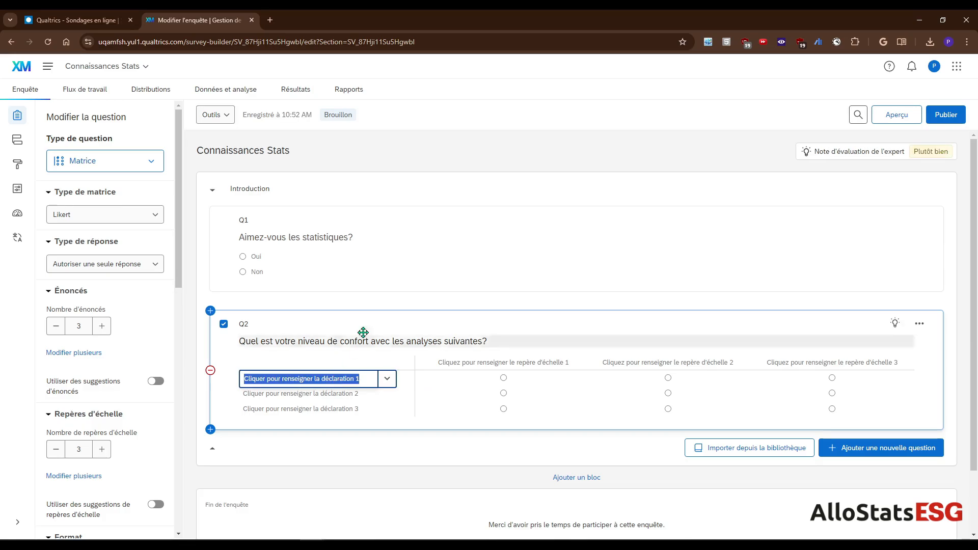
type("Régression linéaire")
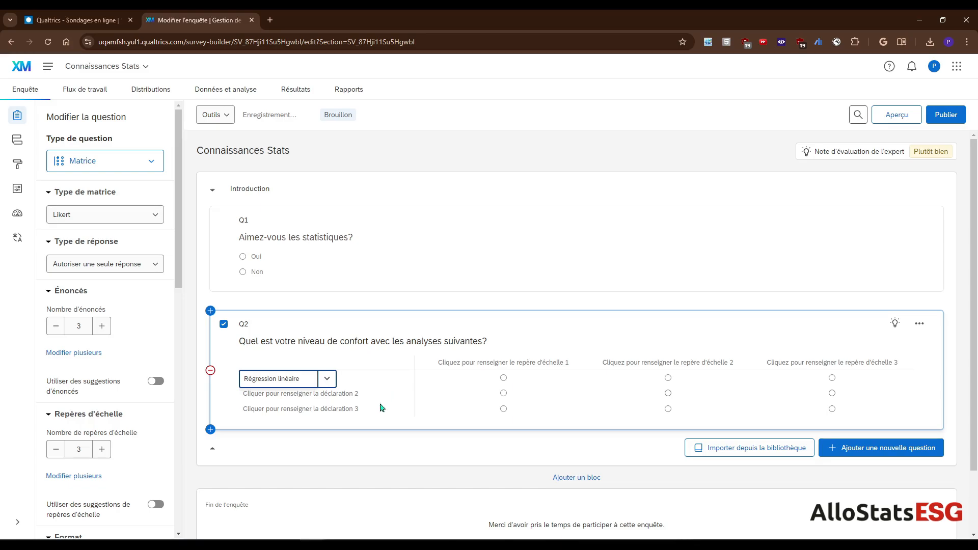
left_click(339, 394)
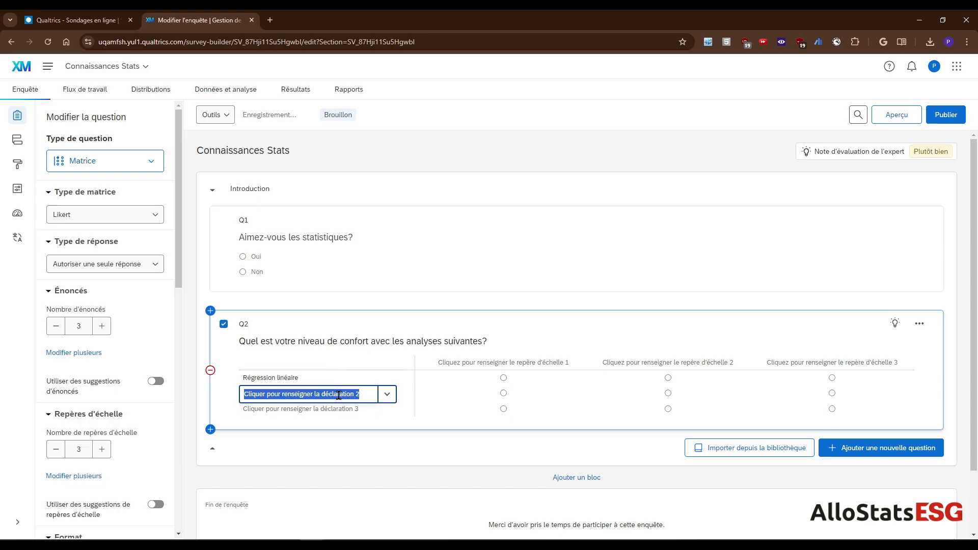
type("Régression logis")
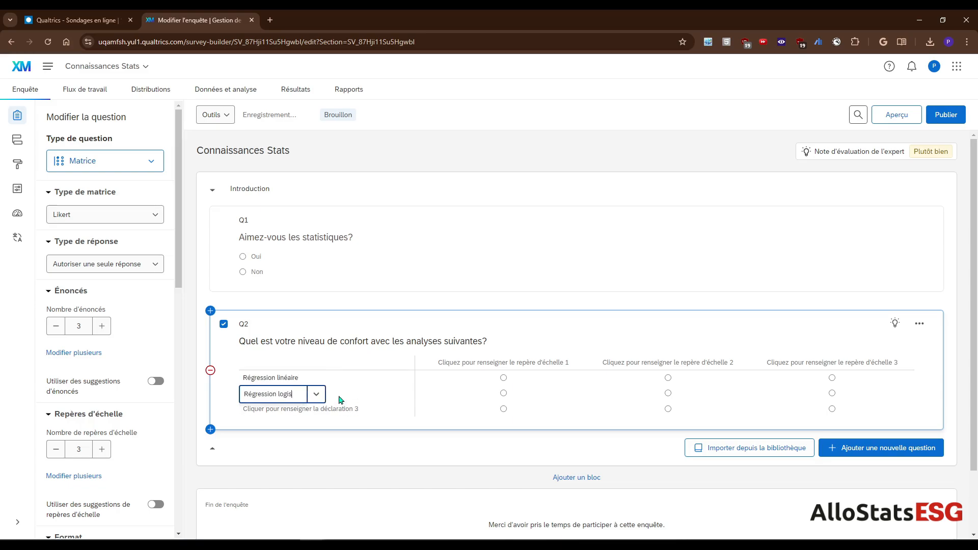
type("tique")
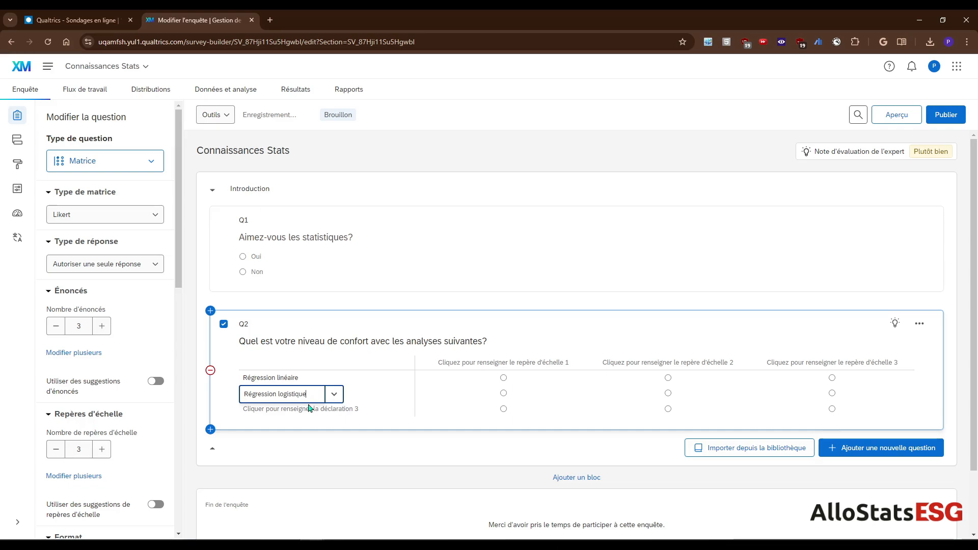
left_click(310, 407)
type("ANOVA")
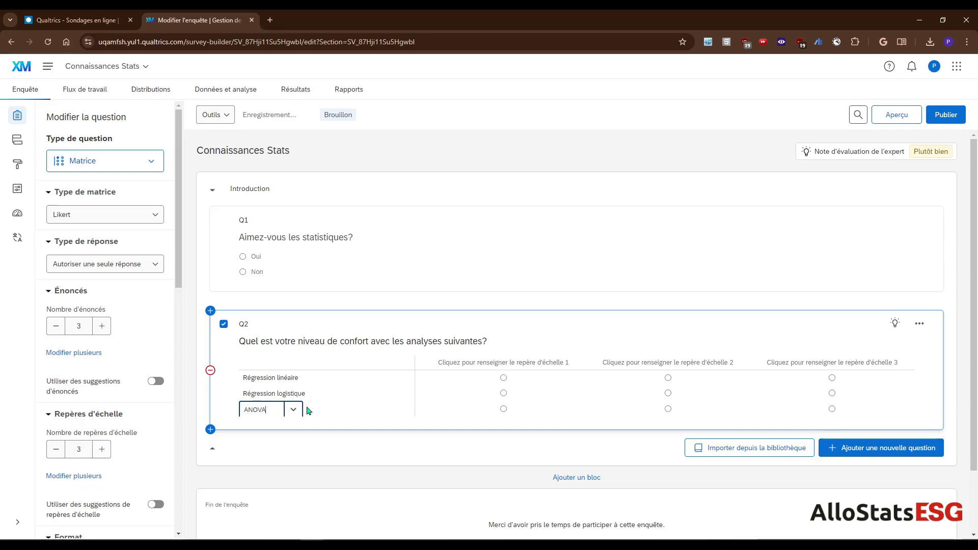
left_click(291, 474)
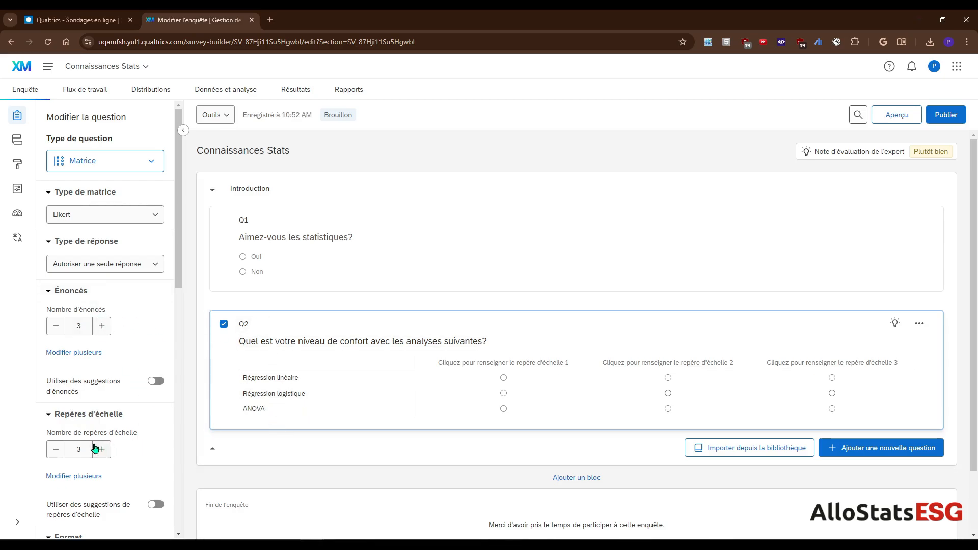
- Turn on suggested scale points for the Q2 matrix and apply the "Terrible - Bien" scale
scroll(97, 448, "down", 1)
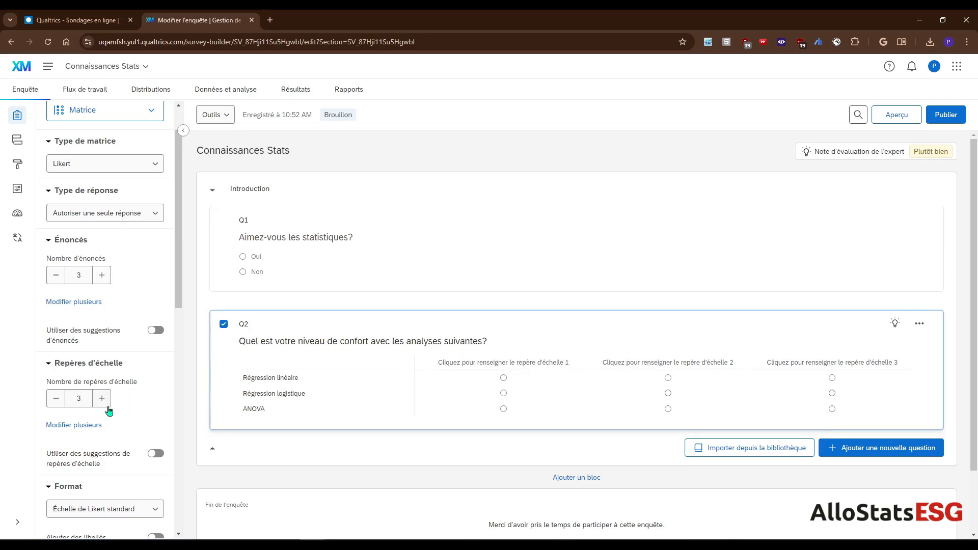
scroll(122, 412, "down", 1)
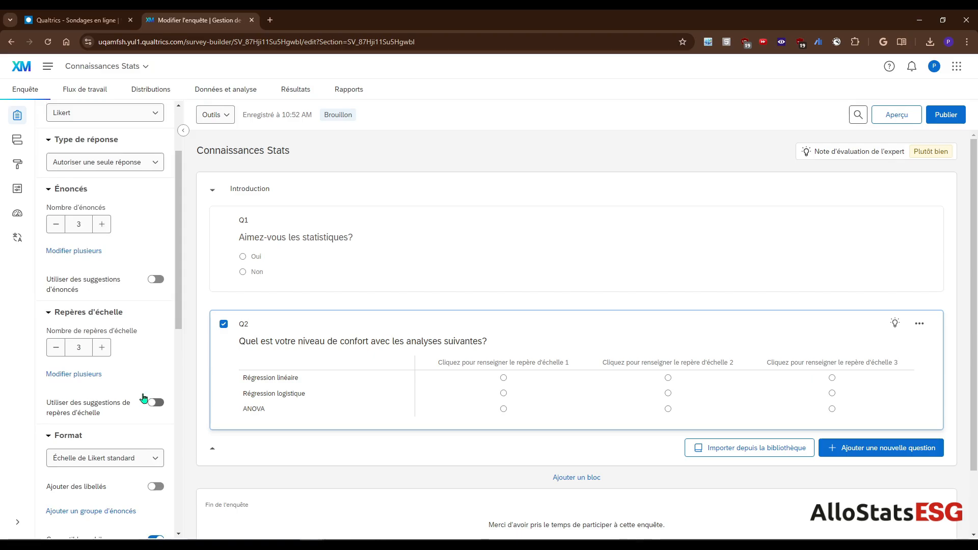
scroll(143, 399, "down", 1)
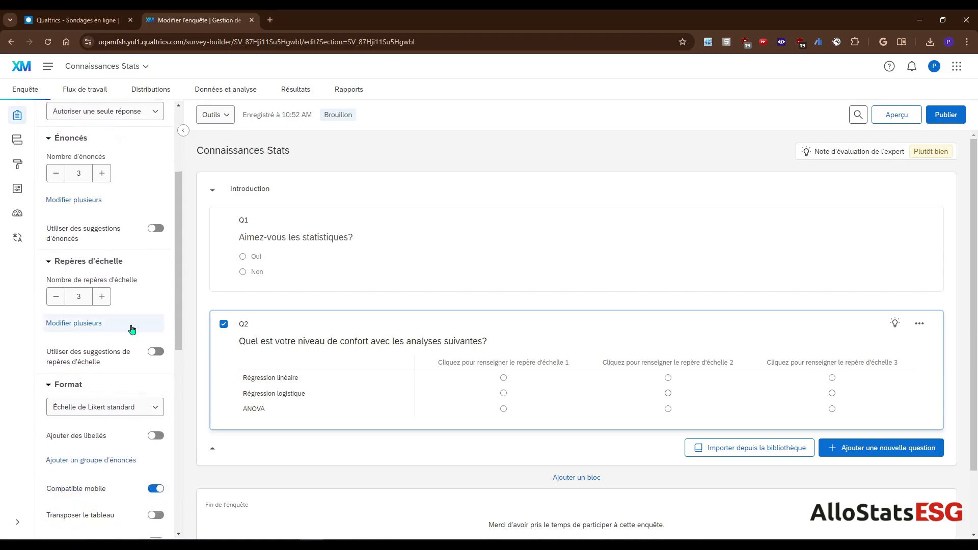
left_click(156, 352)
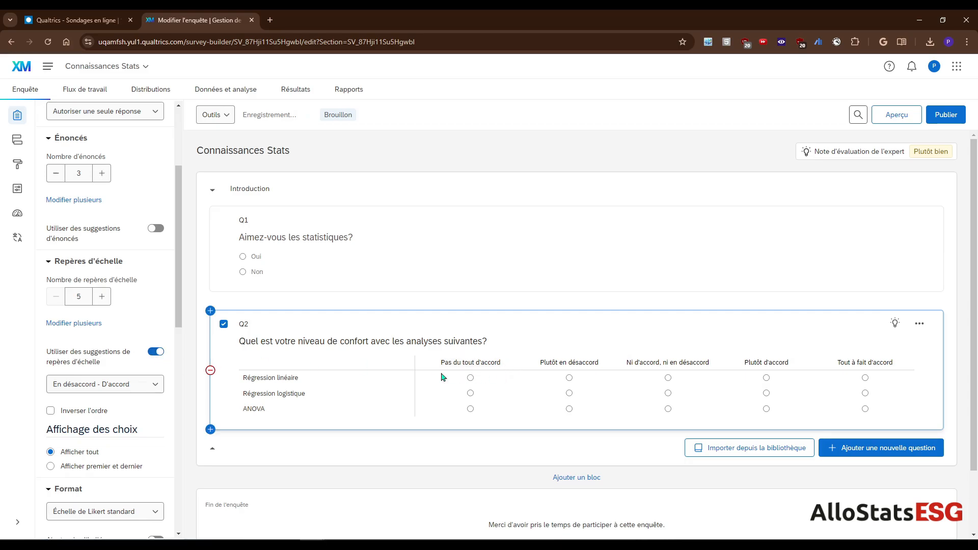
left_click(123, 386)
scroll(142, 240, "down", 10)
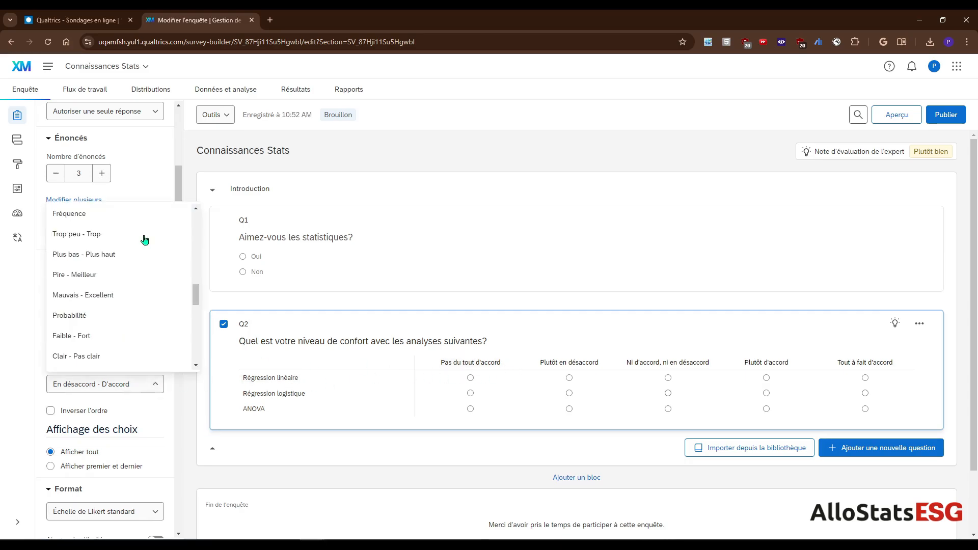
scroll(127, 288, "up", 2)
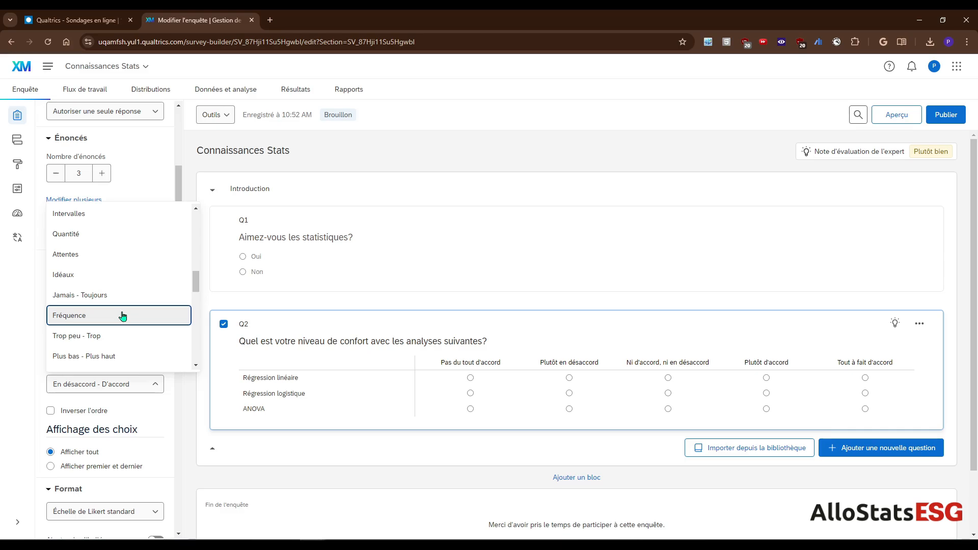
scroll(122, 316, "down", 5)
left_click(122, 316)
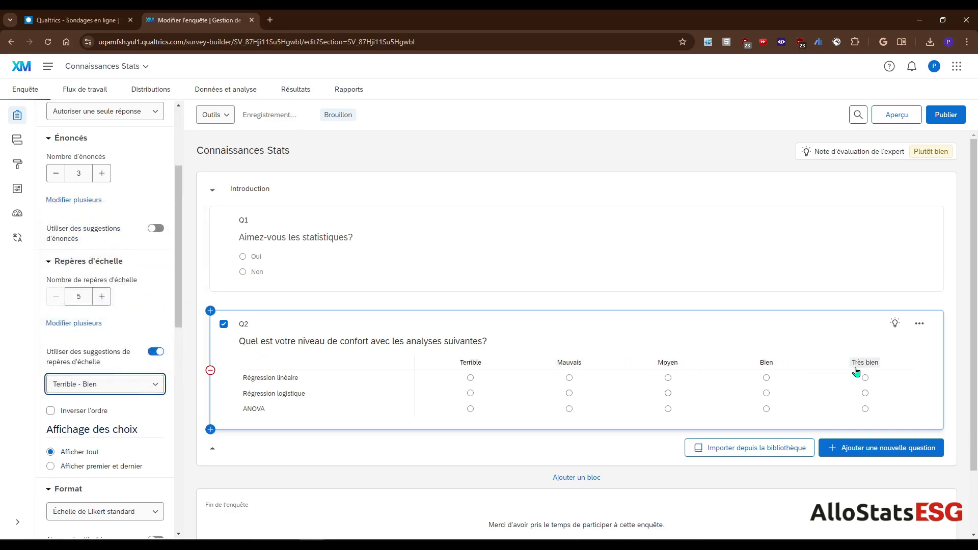
- Add a new block below the Introduction block and name it "Aimez"
scroll(534, 403, "down", 1)
scroll(534, 403, "up", 1)
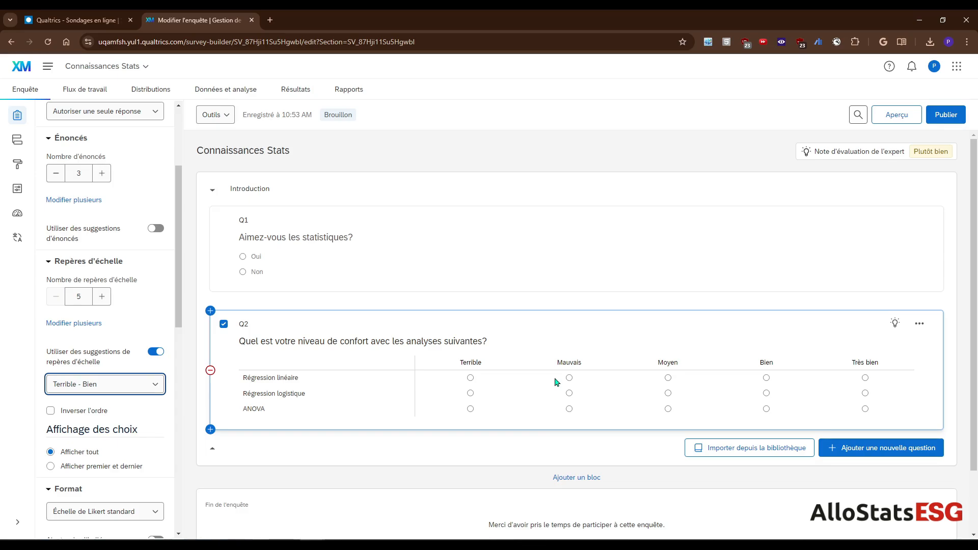
scroll(349, 188, "down", 2)
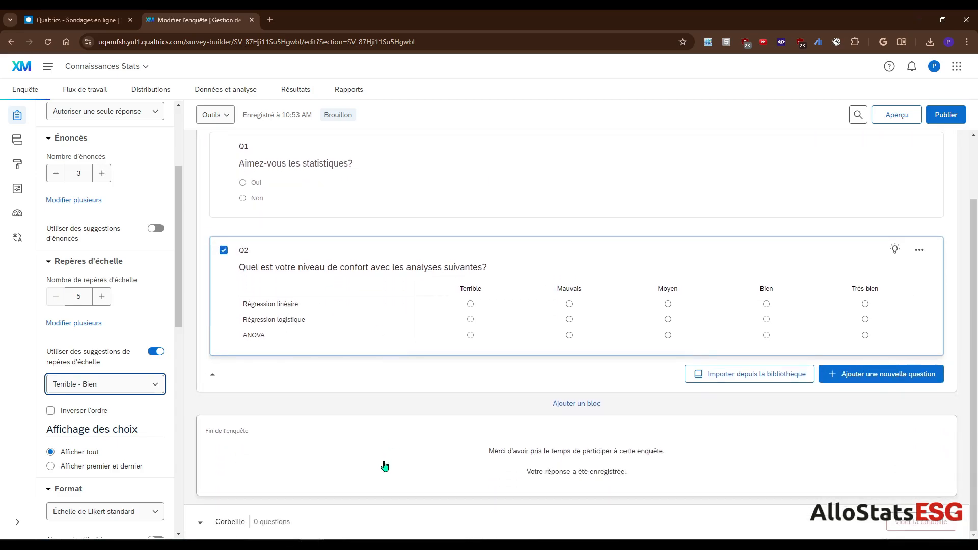
scroll(515, 415, "up", 2)
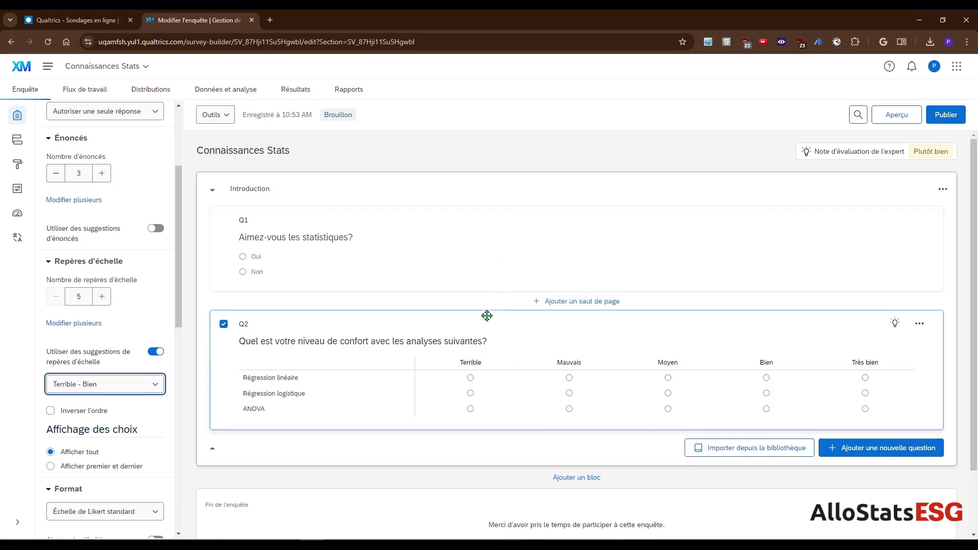
left_click(564, 477)
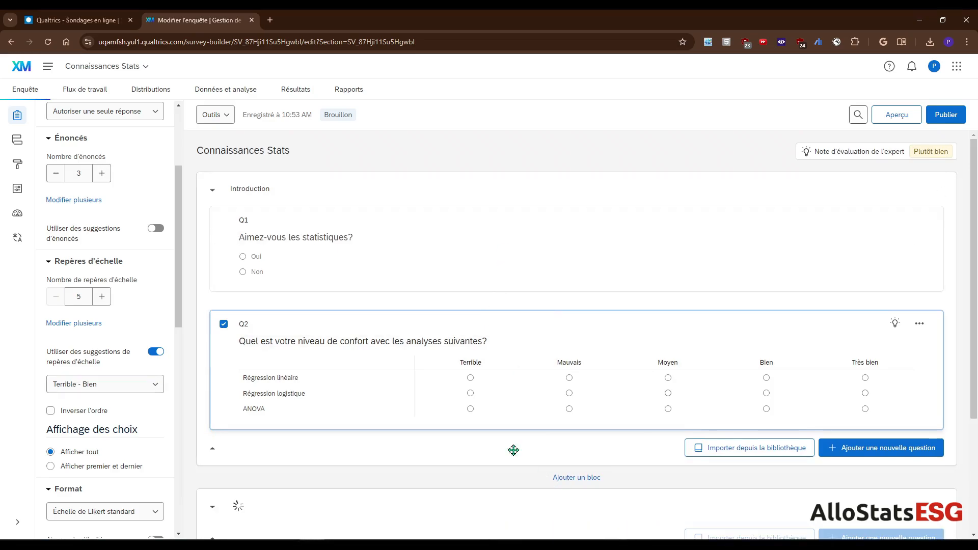
scroll(489, 430, "down", 2)
scroll(337, 410, "up", 1)
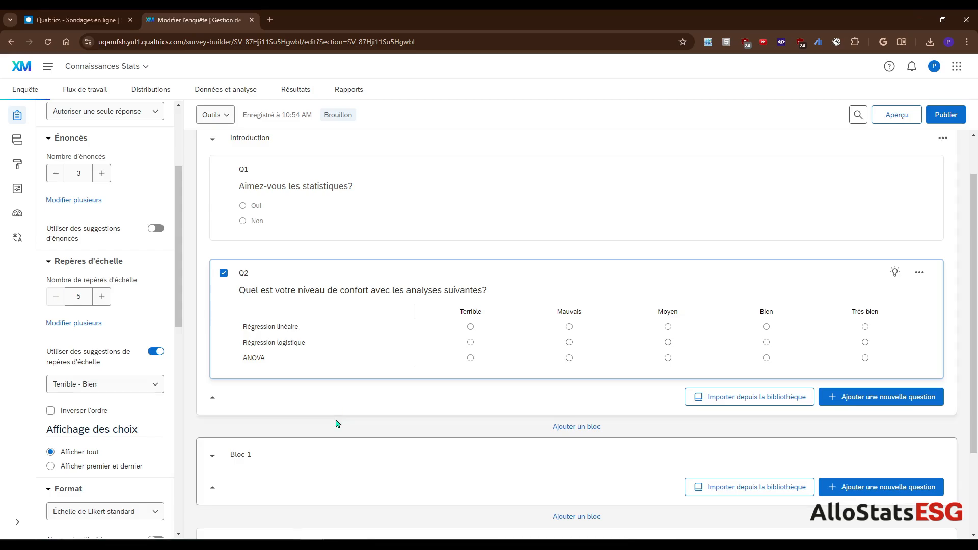
left_click(240, 454)
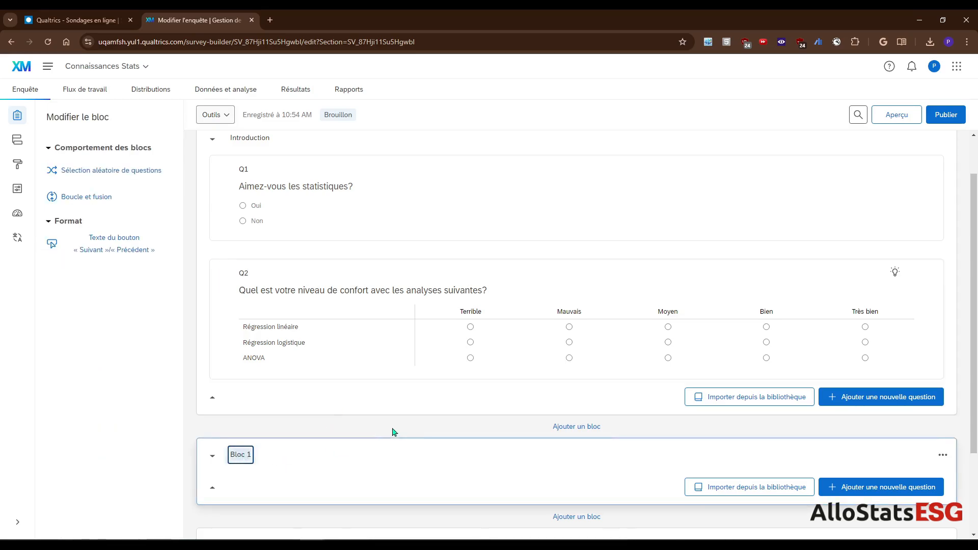
type("Aimez")
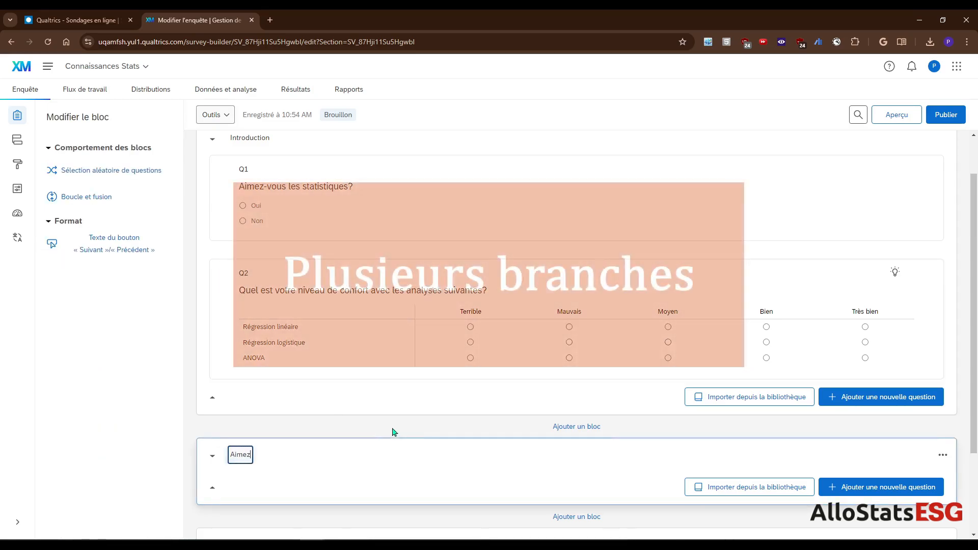
left_click(377, 426)
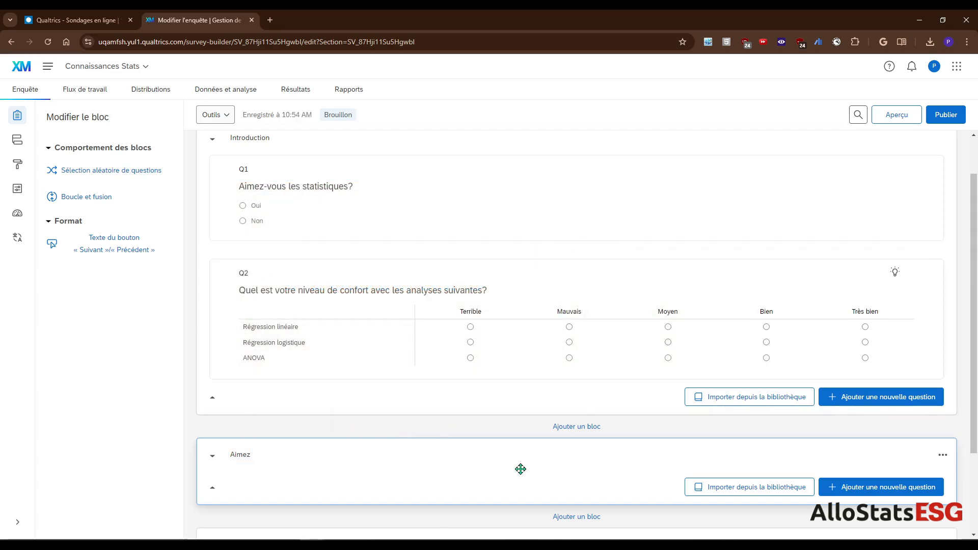
- Add another block below the Aimez block and name it "N'aime pas"
left_click(570, 517)
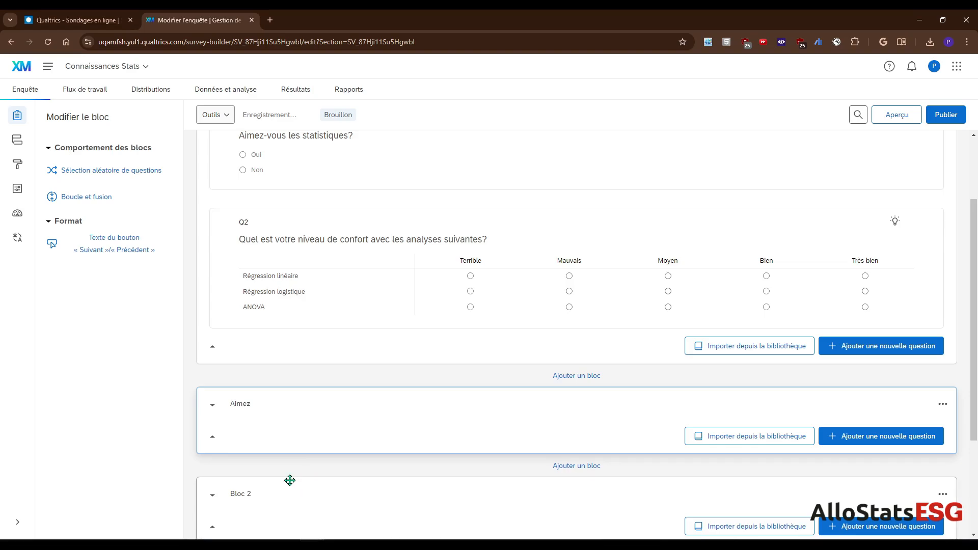
left_click(240, 496)
type("N'aime pas")
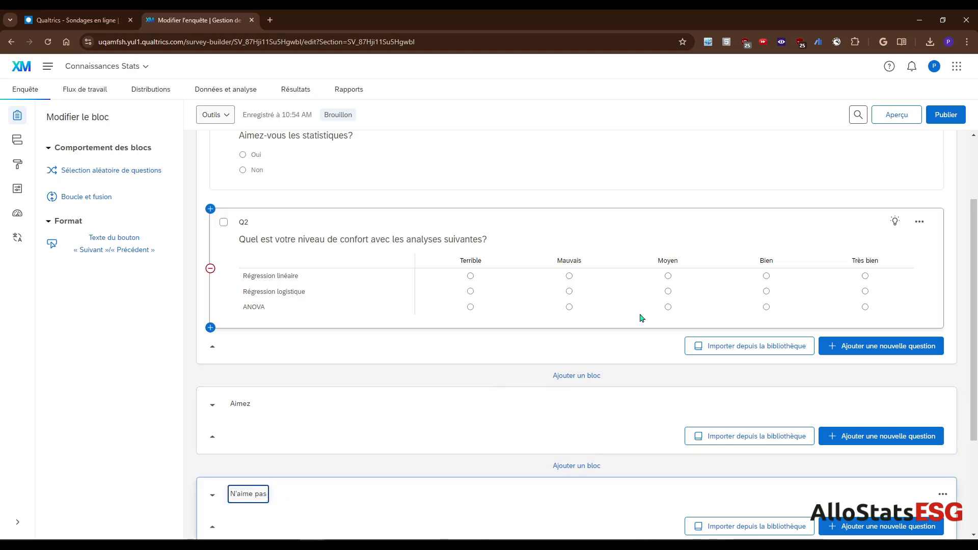
- Rename the "Aimez" block to "Aime"
left_click(244, 404)
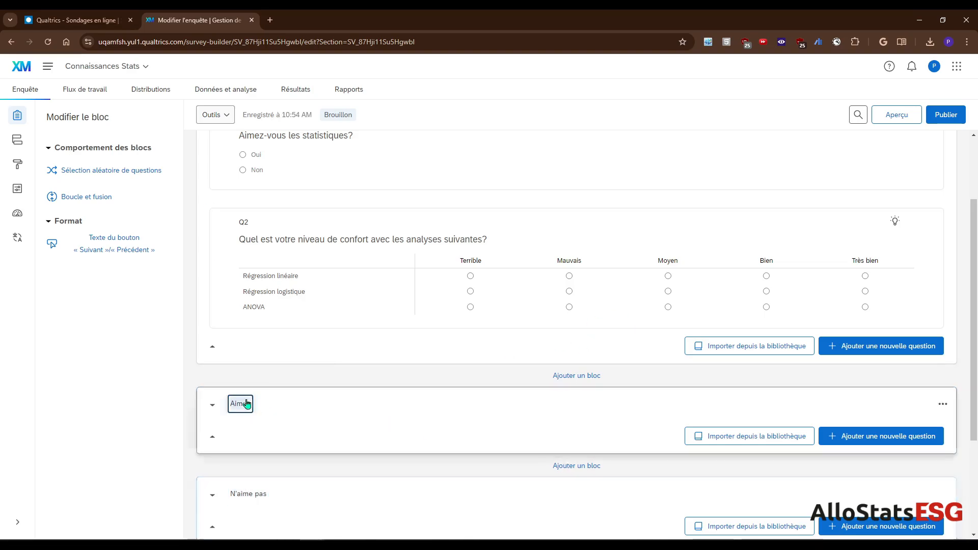
key("BackSpace")
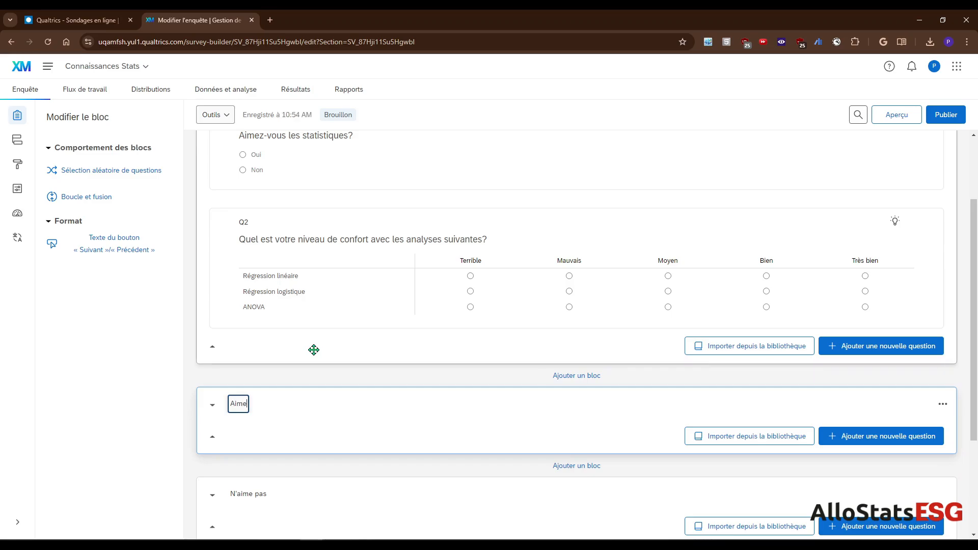
key("Return")
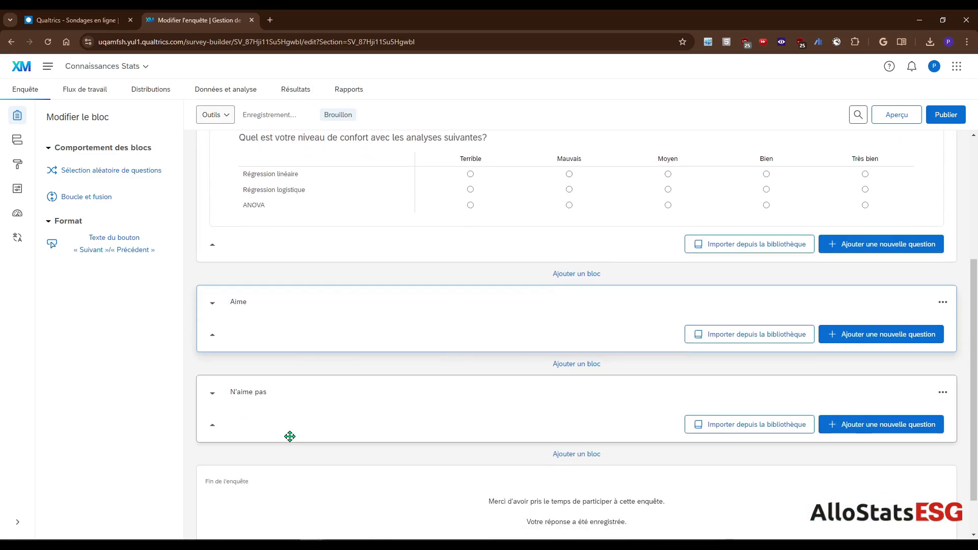
scroll(433, 463, "down", 1)
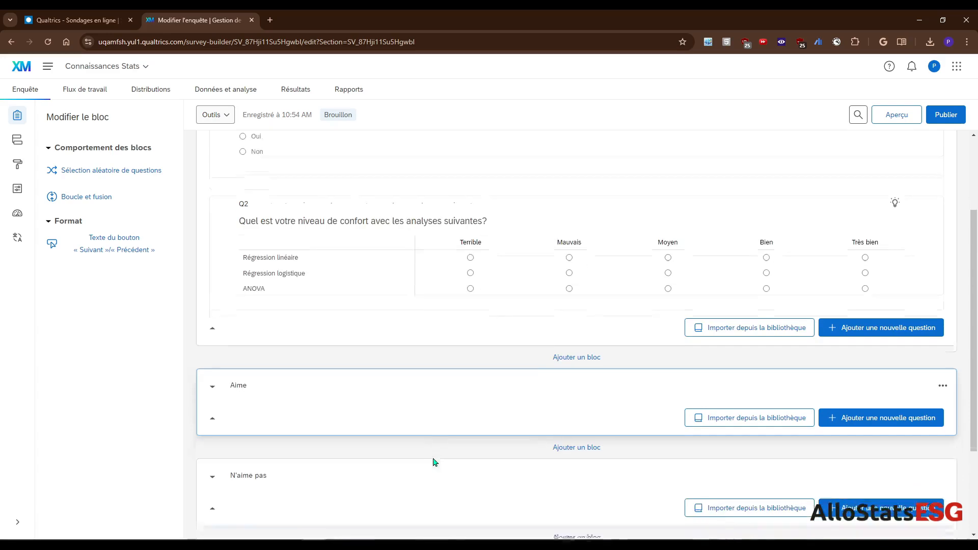
scroll(366, 372, "up", 2)
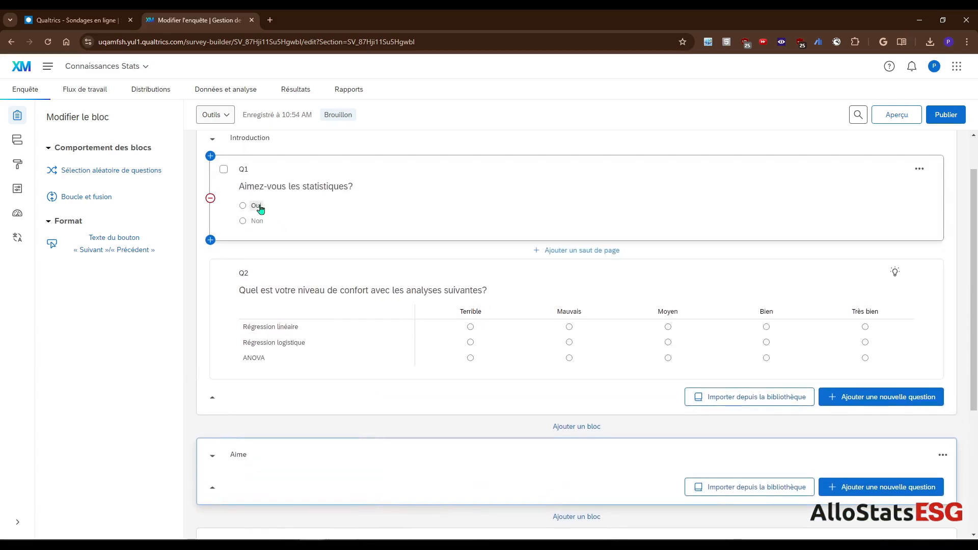
scroll(336, 211, "down", 2)
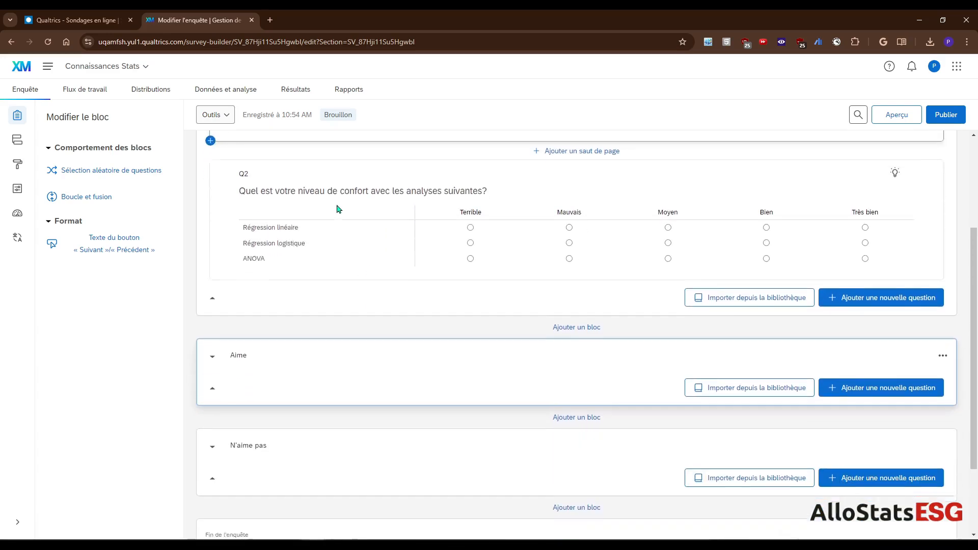
scroll(293, 465, "up", 2)
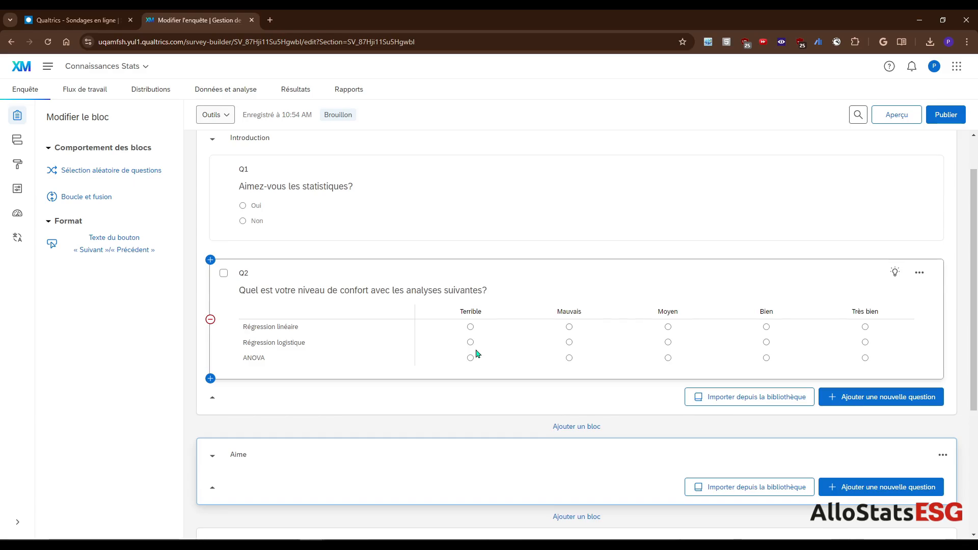
- Add a Texte / Image question to the Aime block with the text "Vous aimez les statistiques"
scroll(472, 349, "down", 2)
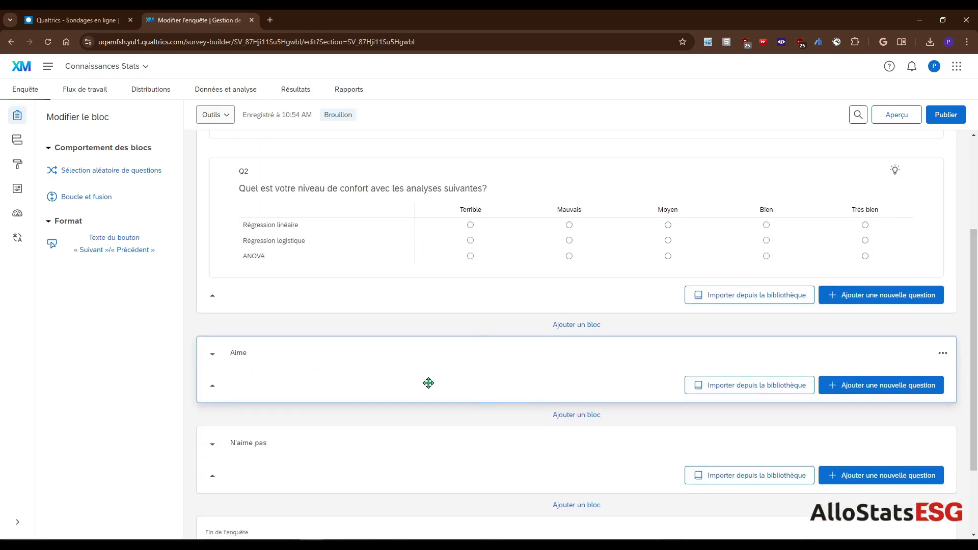
left_click(873, 393)
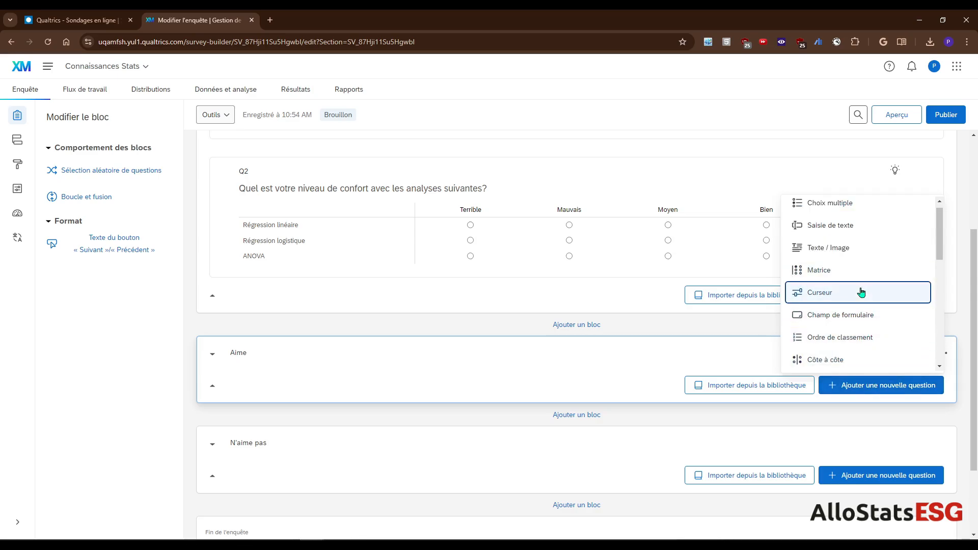
scroll(860, 292, "down", 5)
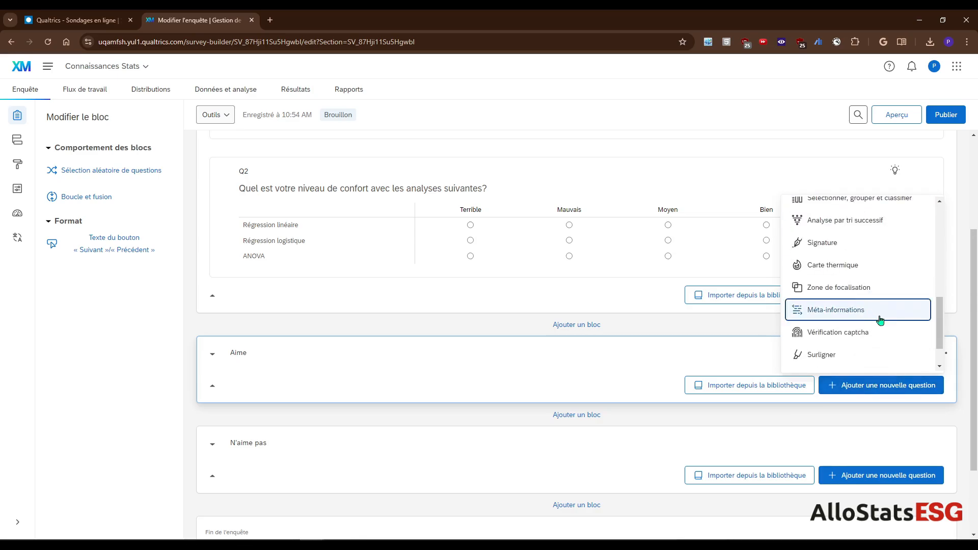
scroll(880, 320, "up", 1)
scroll(880, 320, "up", 5)
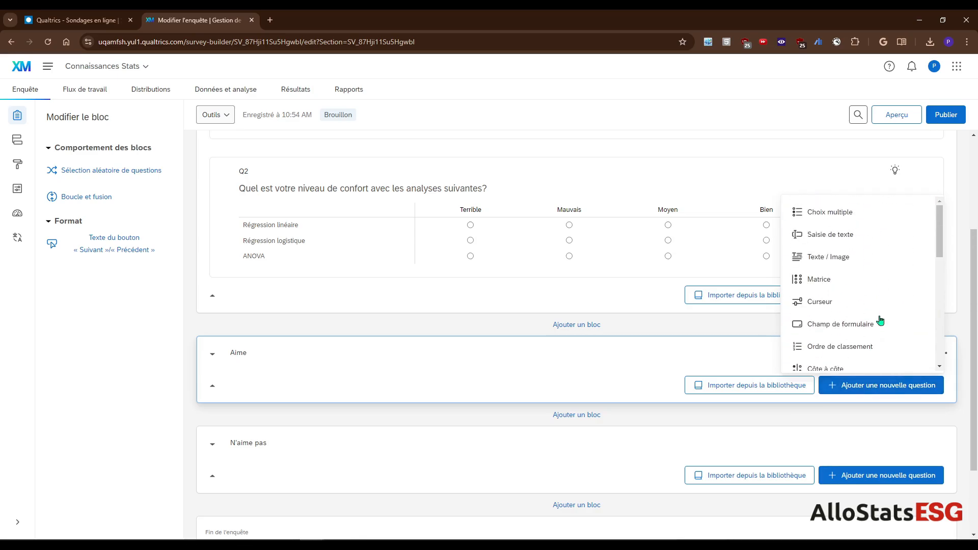
left_click(841, 265)
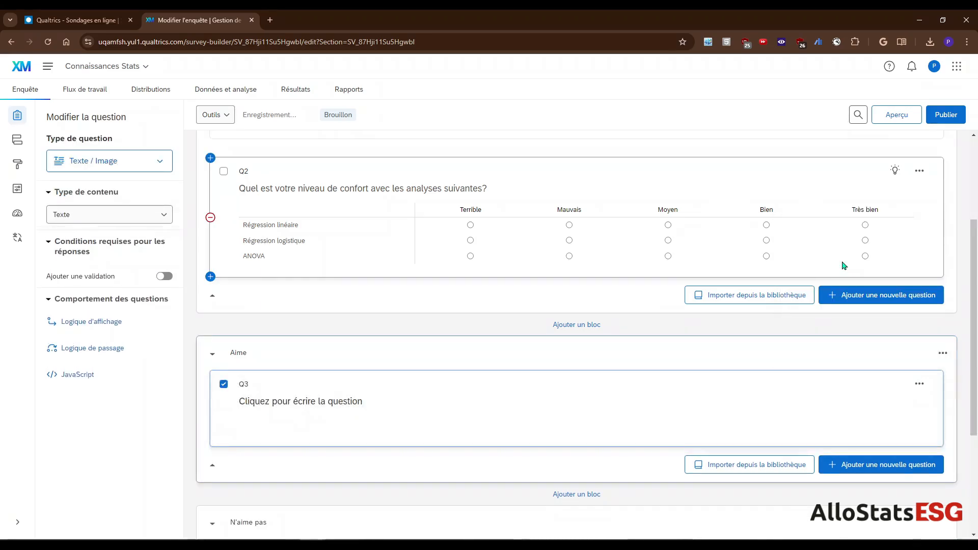
left_click(288, 405)
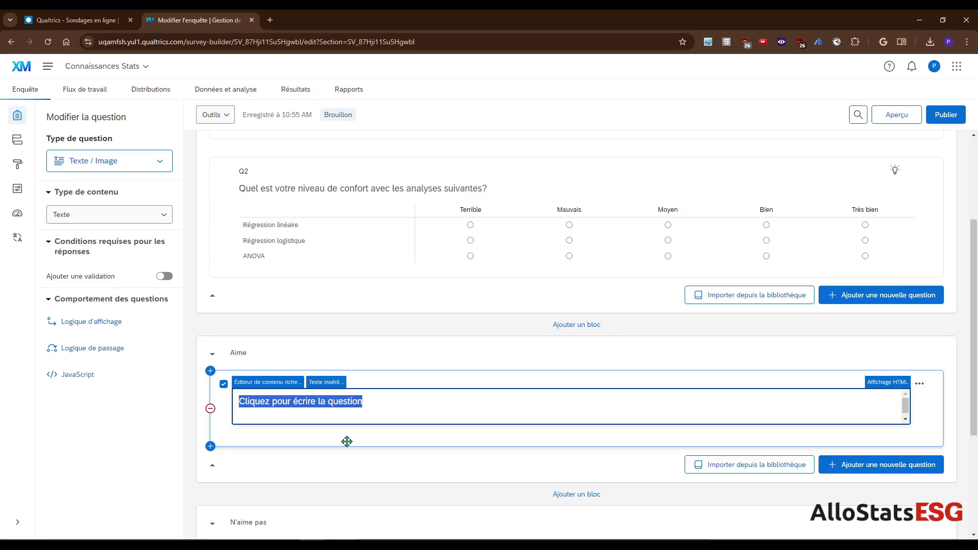
type("Vous aimez")
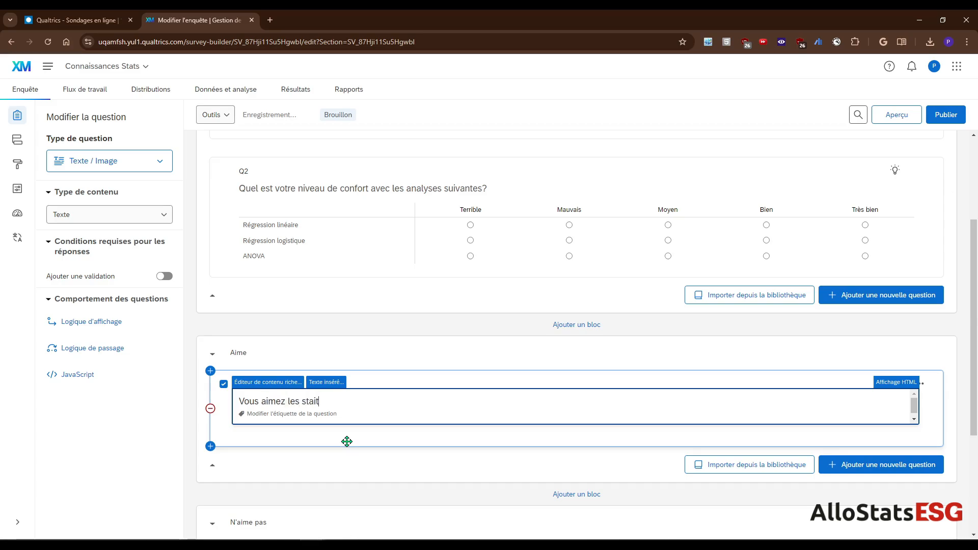
type(" les statistiques")
left_click(347, 441)
- Add a Texte / Image question to the "N'aime pas" block reading "Vous n'aimez pas les statistiques"
scroll(426, 332, "down", 2)
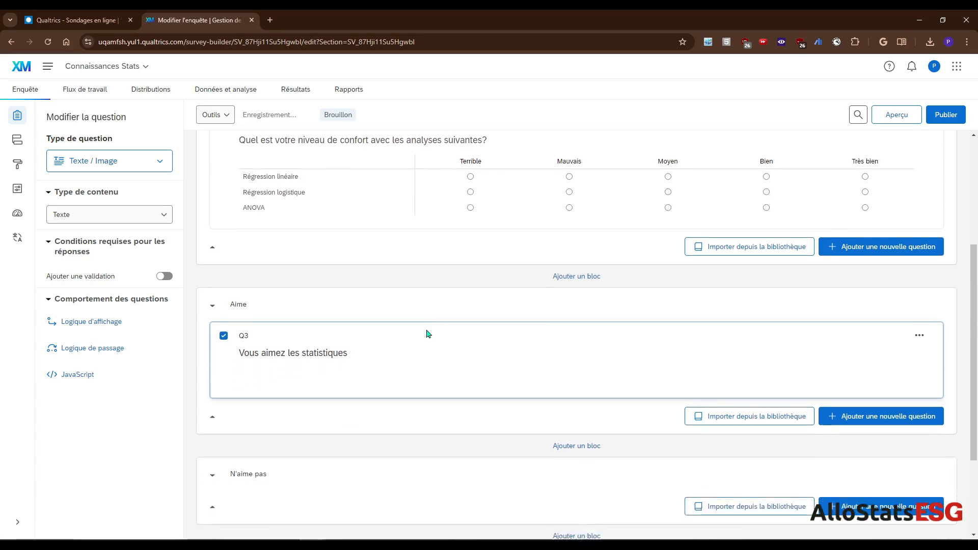
left_click(829, 439)
left_click(829, 440)
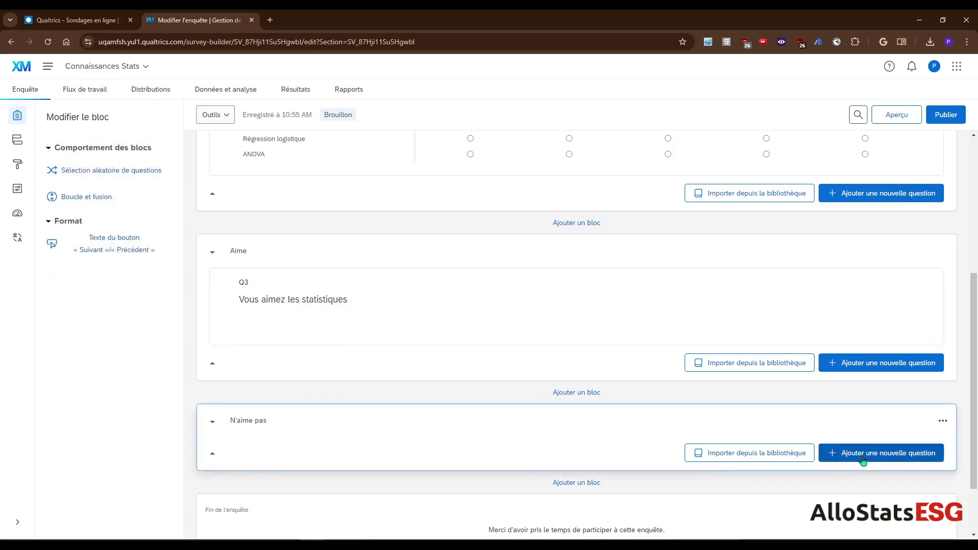
left_click(818, 314)
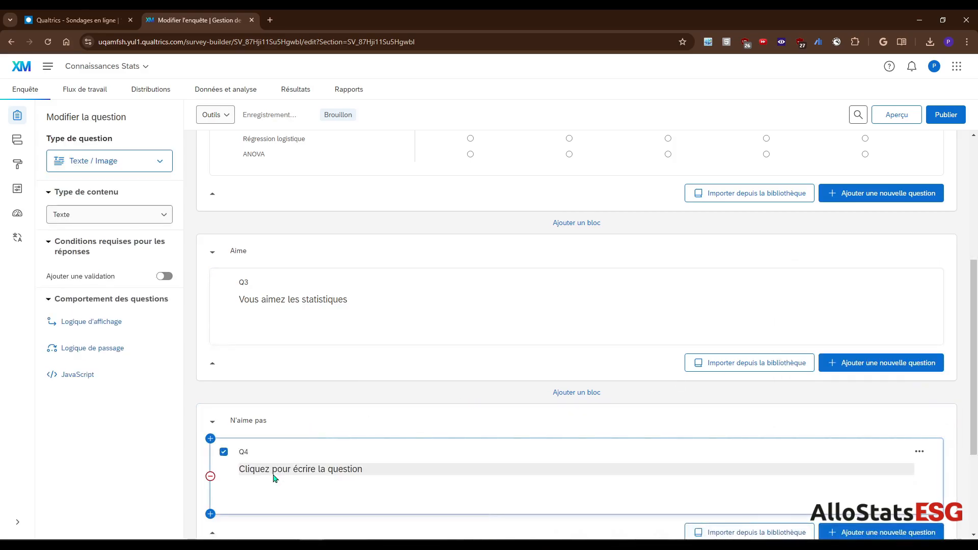
left_click(270, 469)
type("Vous n'aimexz")
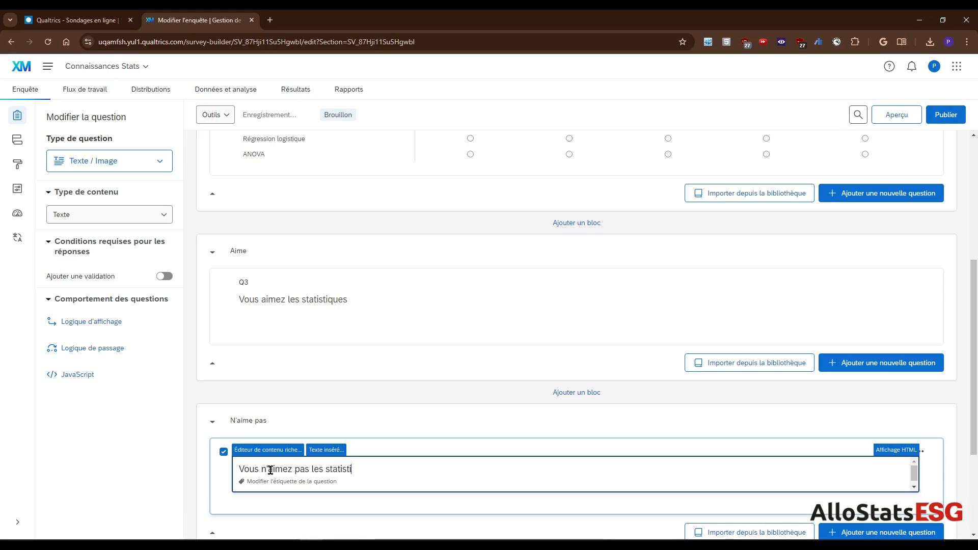
- Add display logic to Q3 so it shows only if Oui is selected (est sélectionné) for Q1 "Aimez-vous les statistiques?"
scroll(387, 395, "up", 3)
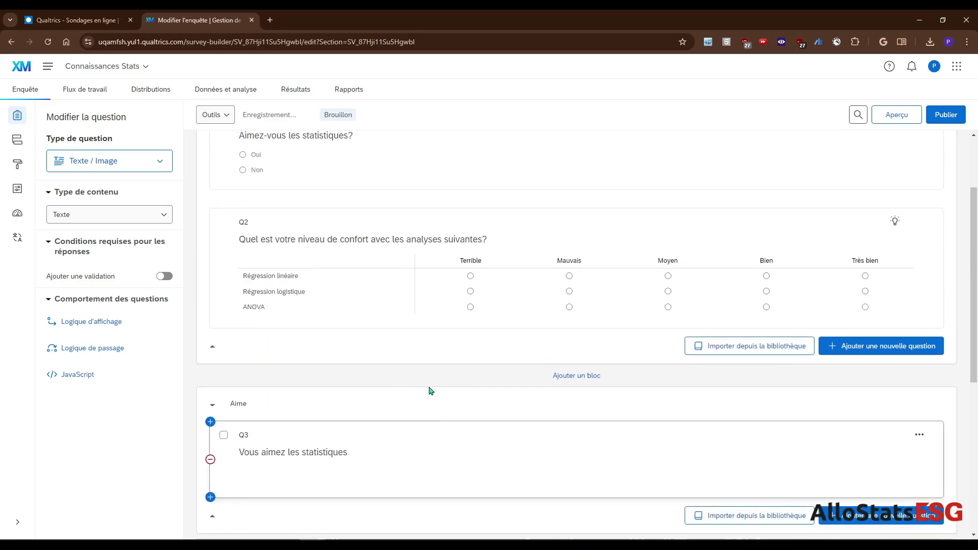
scroll(432, 390, "down", 2)
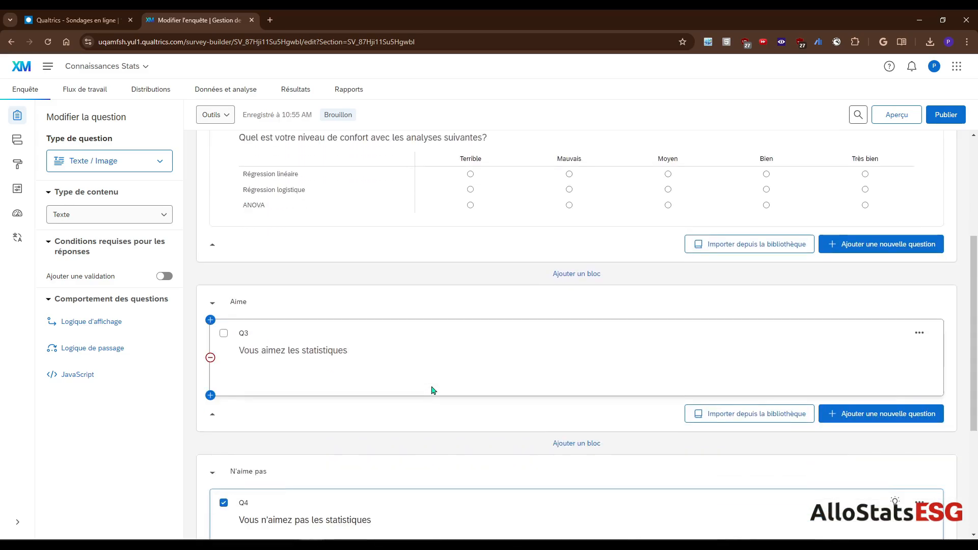
left_click(919, 334)
left_click(693, 332)
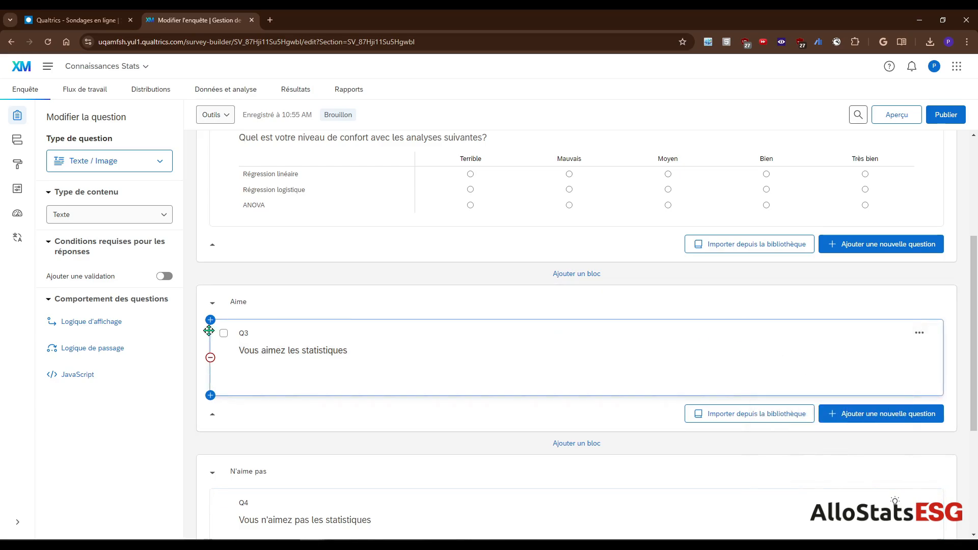
left_click(135, 324)
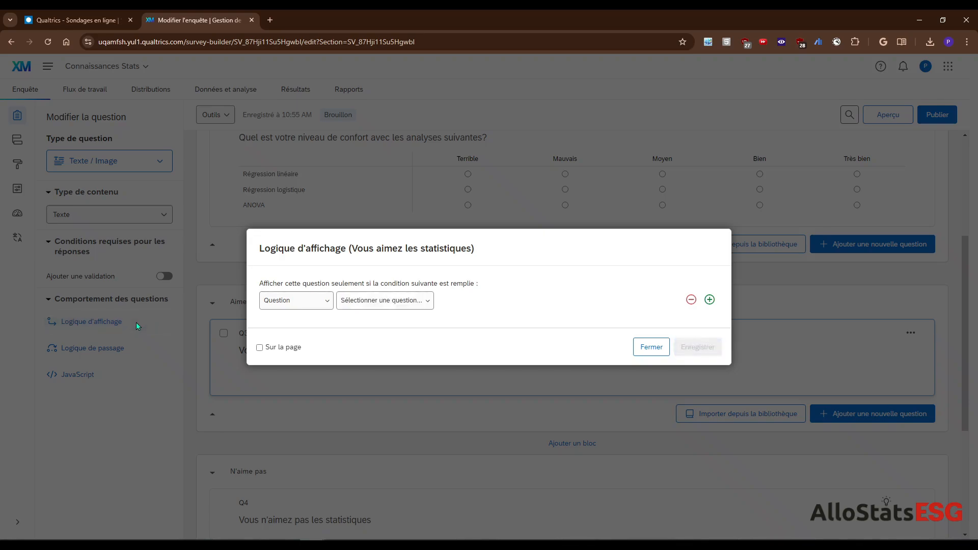
left_click(360, 301)
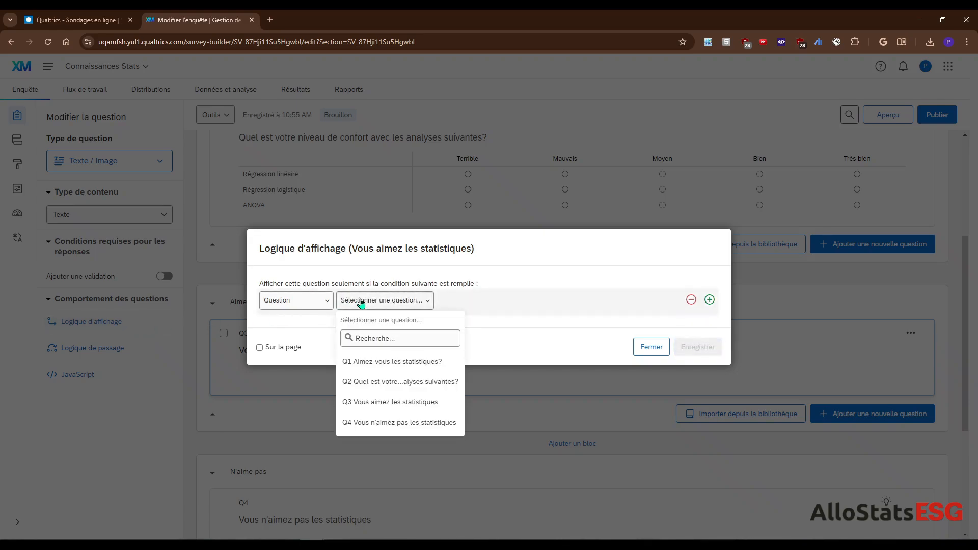
left_click(384, 362)
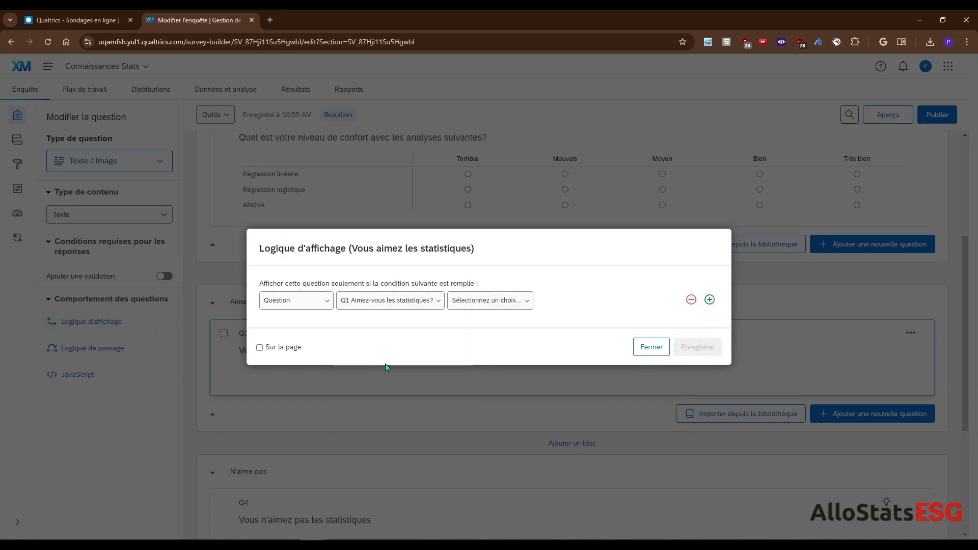
left_click(479, 304)
left_click(473, 365)
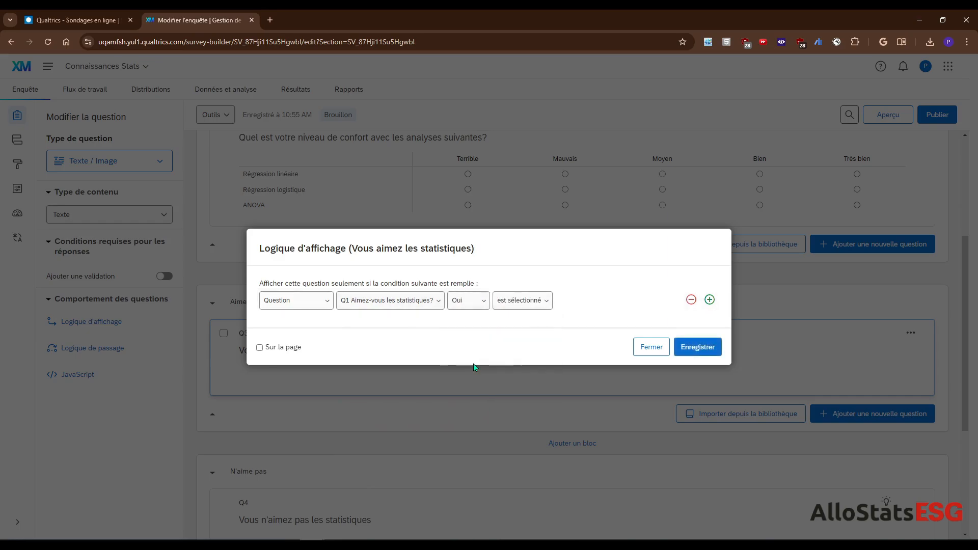
left_click(697, 349)
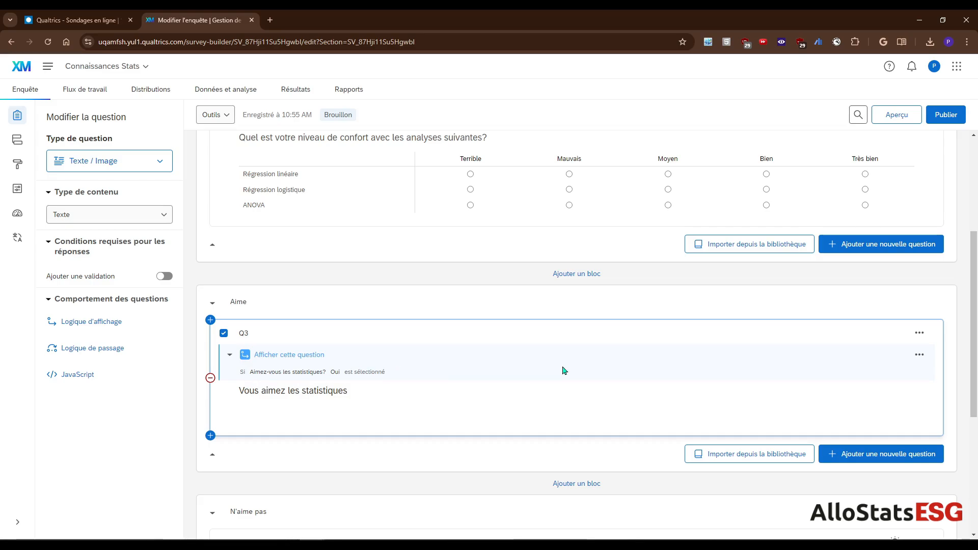
- Add display logic to Q4 so it shows only if Non is selected (est sélectionné) for Q1 "Aimez-vous les statistiques?"
scroll(563, 370, "down", 3)
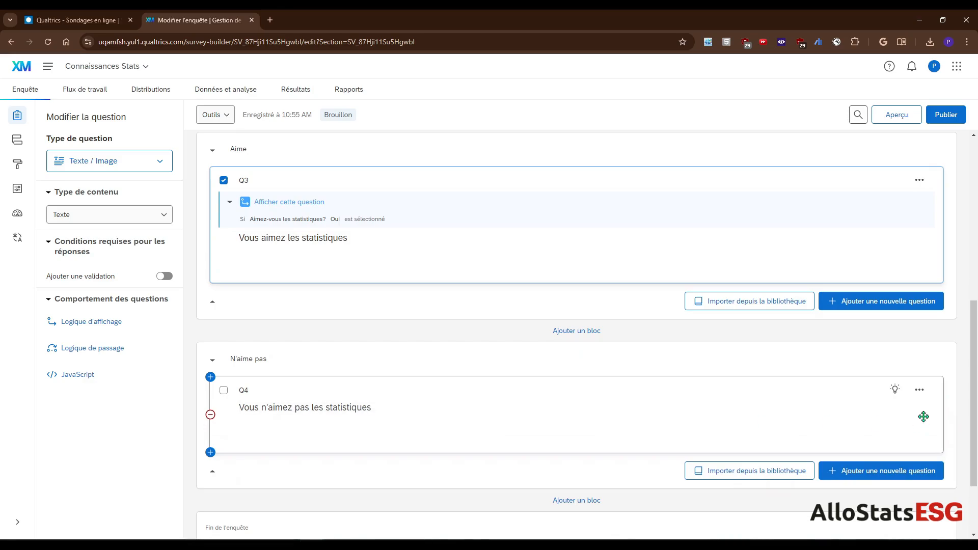
left_click(919, 391)
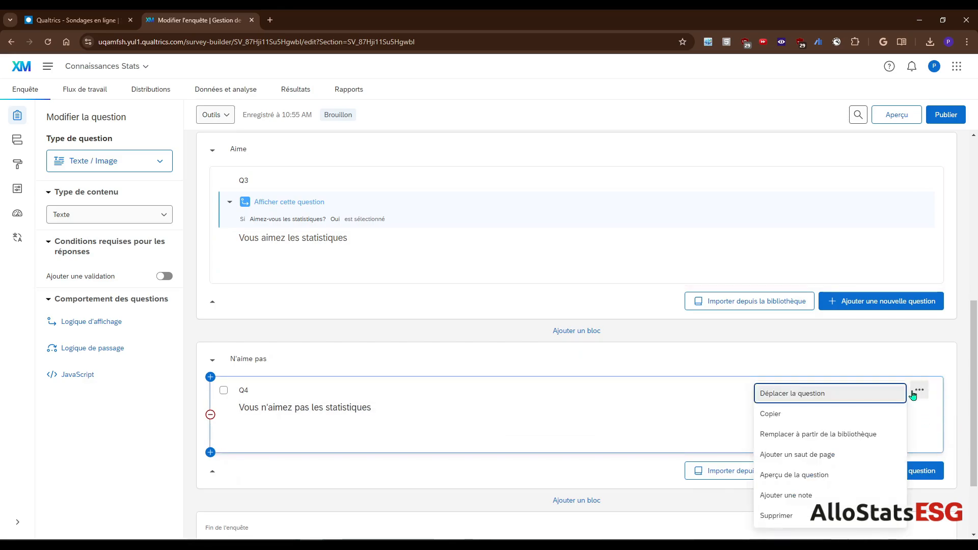
left_click(626, 403)
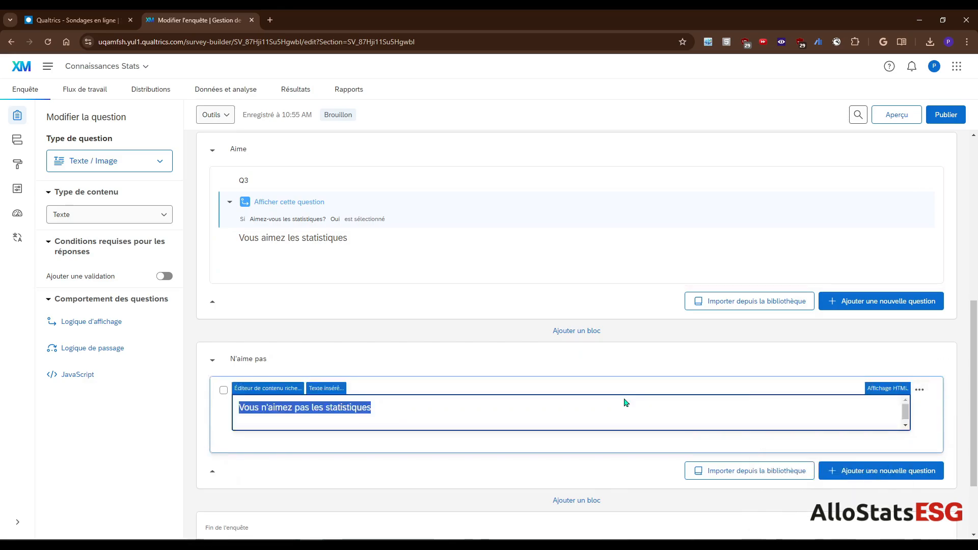
left_click(585, 382)
left_click(86, 322)
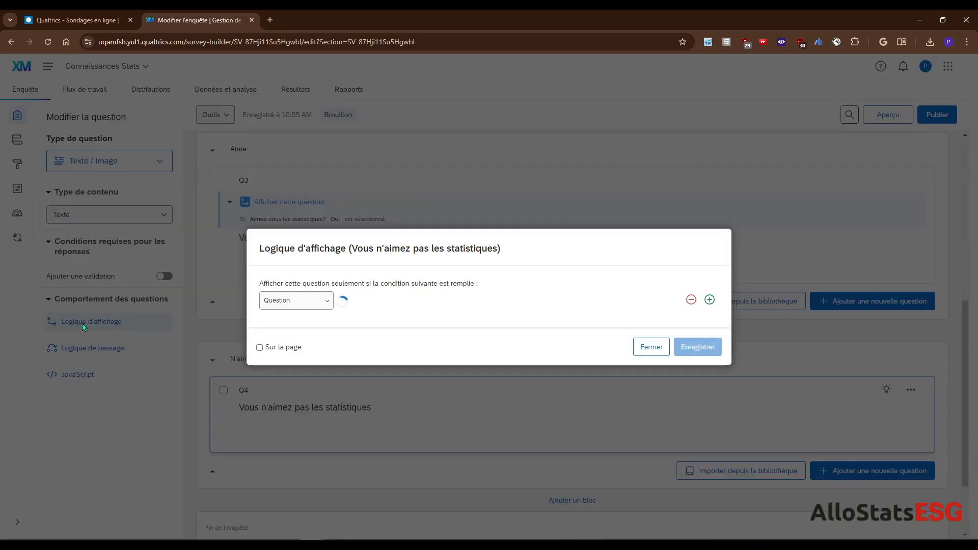
left_click(384, 300)
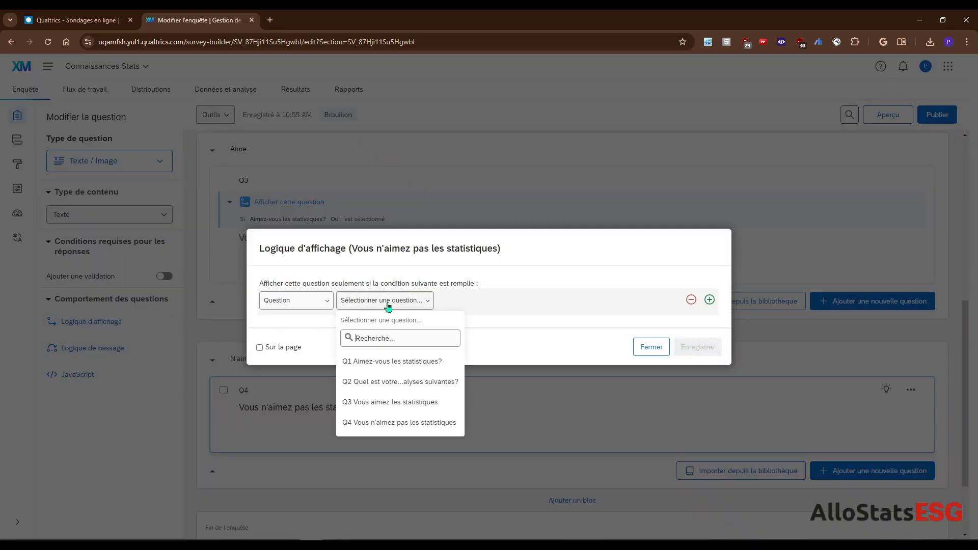
left_click(390, 361)
left_click(492, 300)
left_click(468, 392)
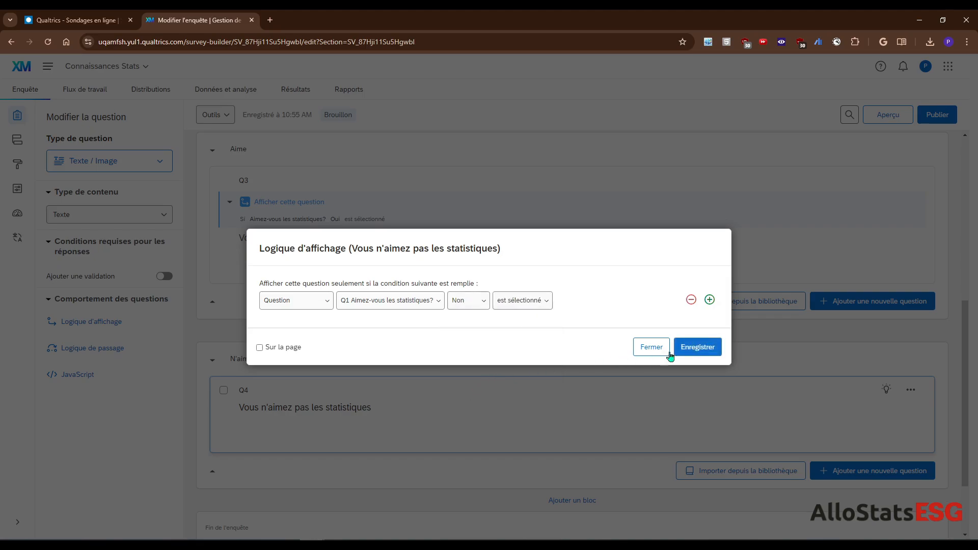
left_click(699, 347)
- Preview the survey to its end, answering Oui, then Bien for Régression linéaire, Moyen for Régression logistique and Bien for ANOVA
scroll(659, 363, "down", 3)
scroll(652, 365, "up", 15)
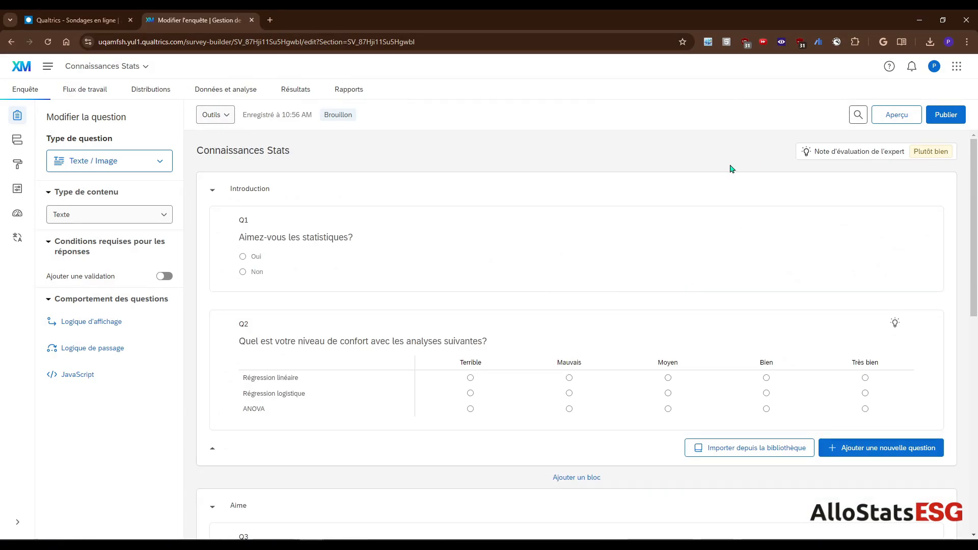
left_click(893, 119)
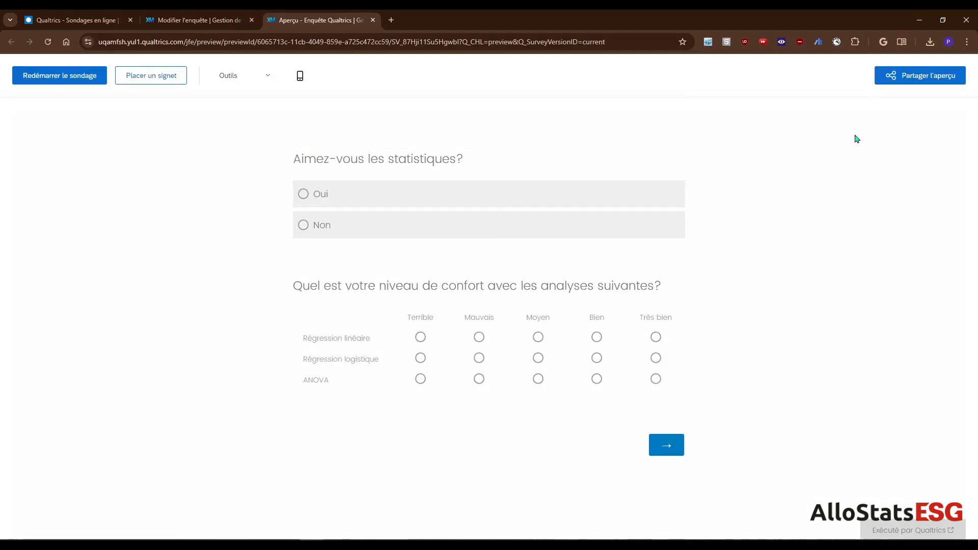
left_click(320, 197)
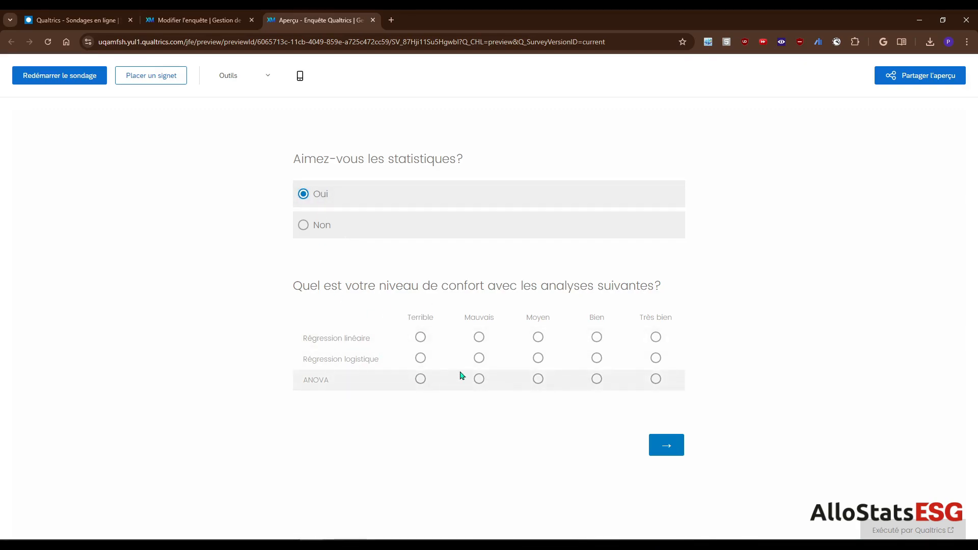
left_click(598, 337)
left_click(539, 358)
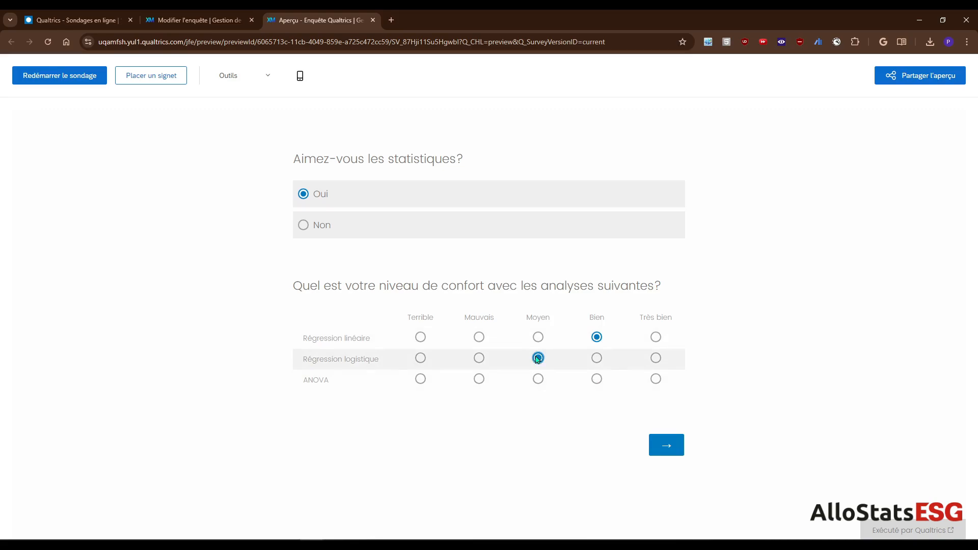
left_click(599, 381)
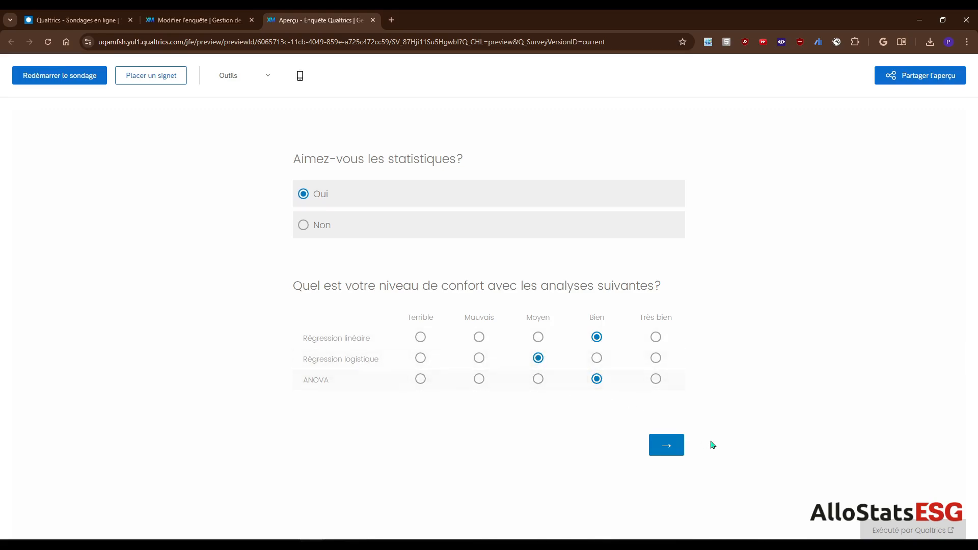
left_click(673, 446)
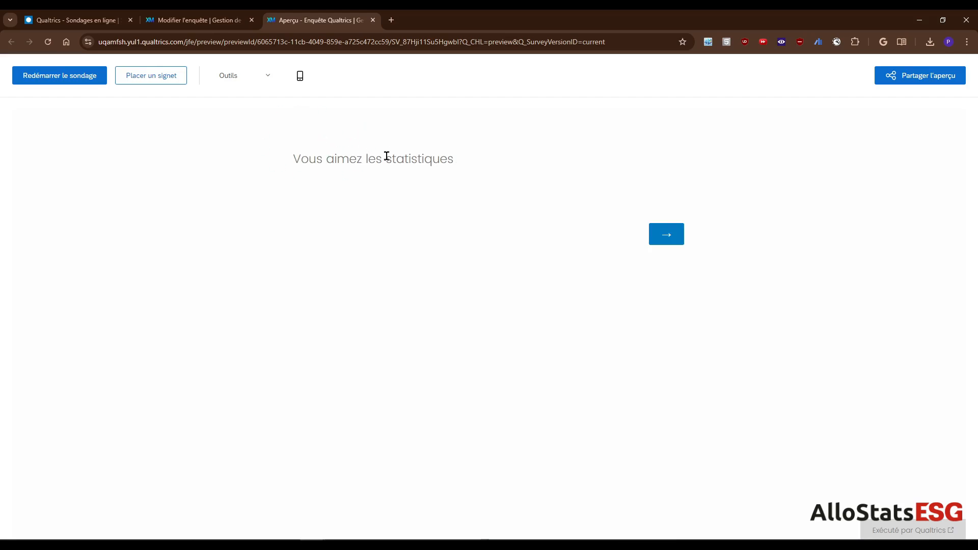
left_click(669, 232)
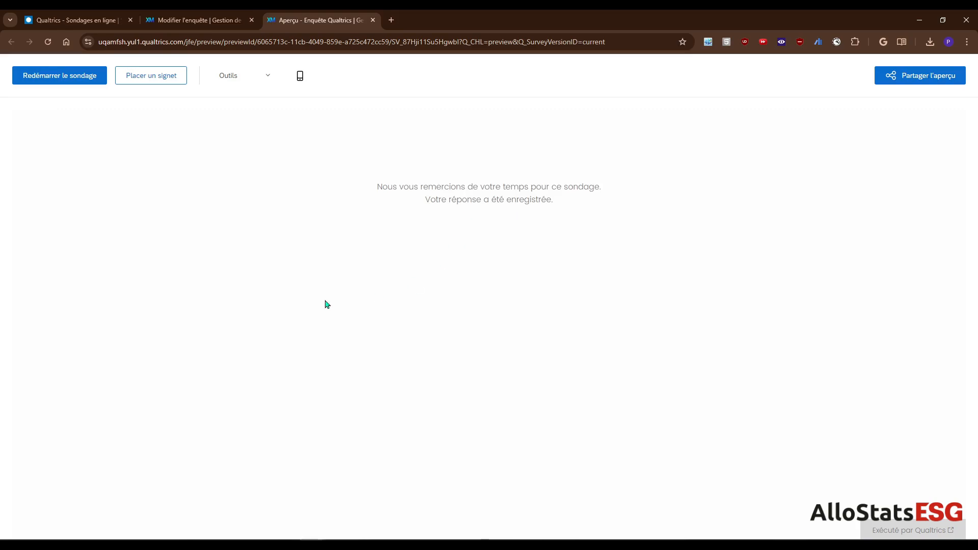
- Restart the survey preview, answer Non to "Aimez-vous les statistiques?" and advance to the following page
left_click(48, 81)
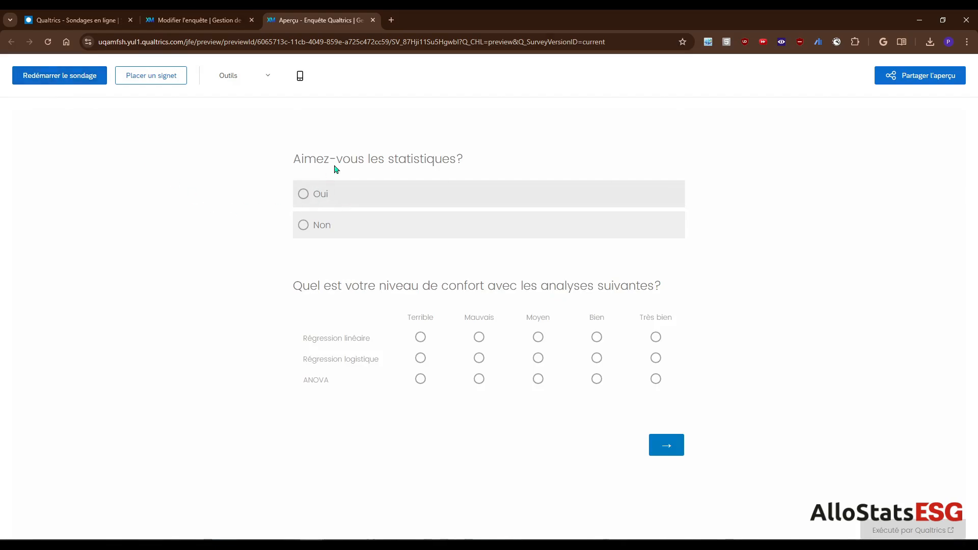
left_click(320, 229)
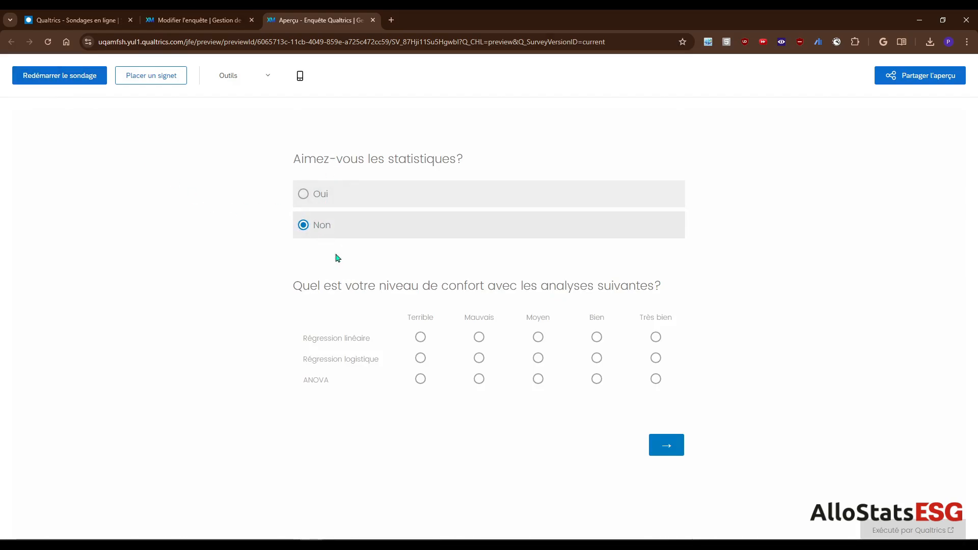
left_click(667, 440)
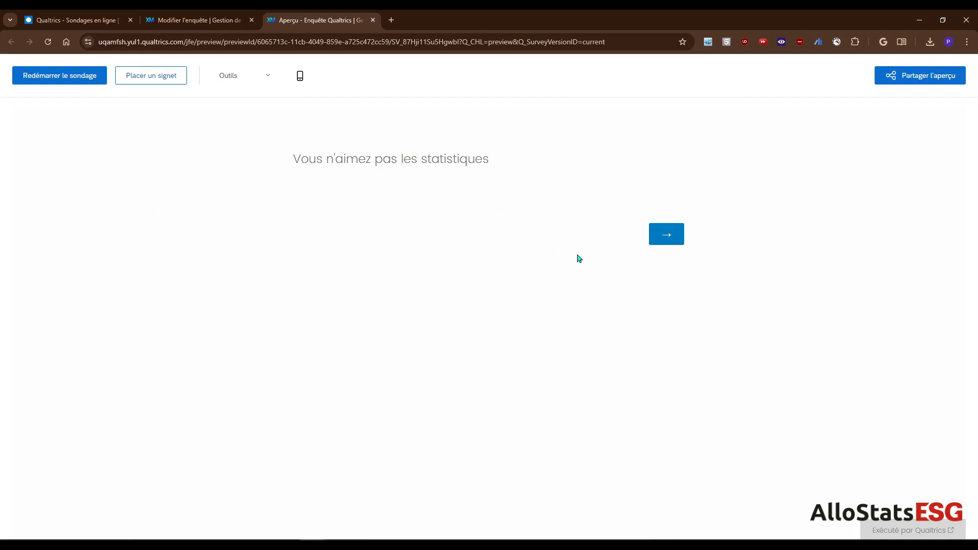
- Finish the Non run of the survey preview and close the preview
left_click(662, 236)
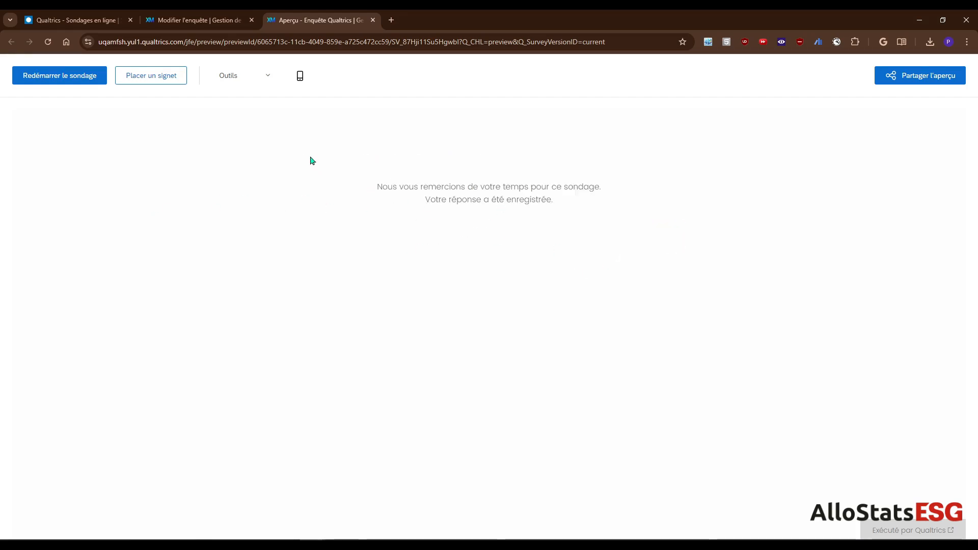
middle_click(306, 18)
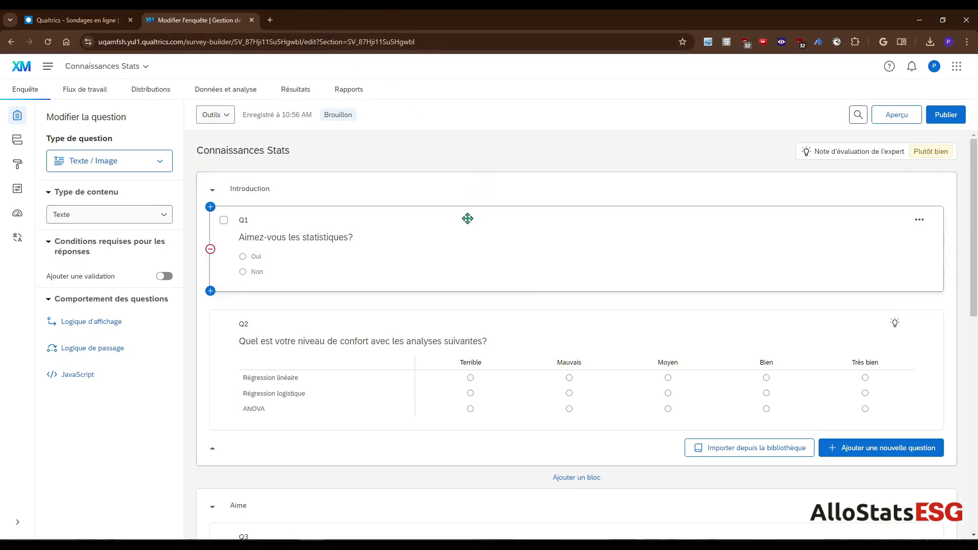
- Remove the display logic from Q3 in the Aime block and from Q4 in the N'aime pas block
scroll(457, 242, "down", 4)
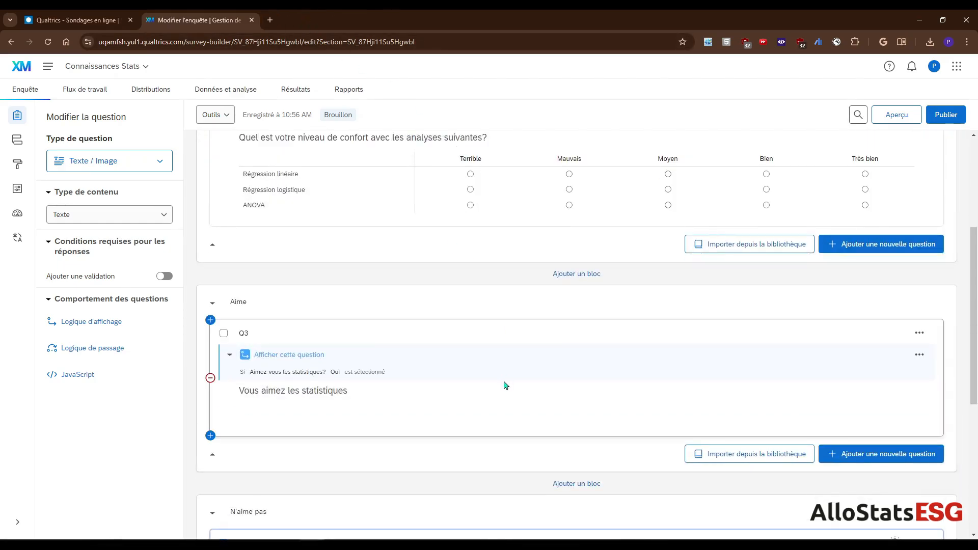
scroll(920, 355, "down", 5)
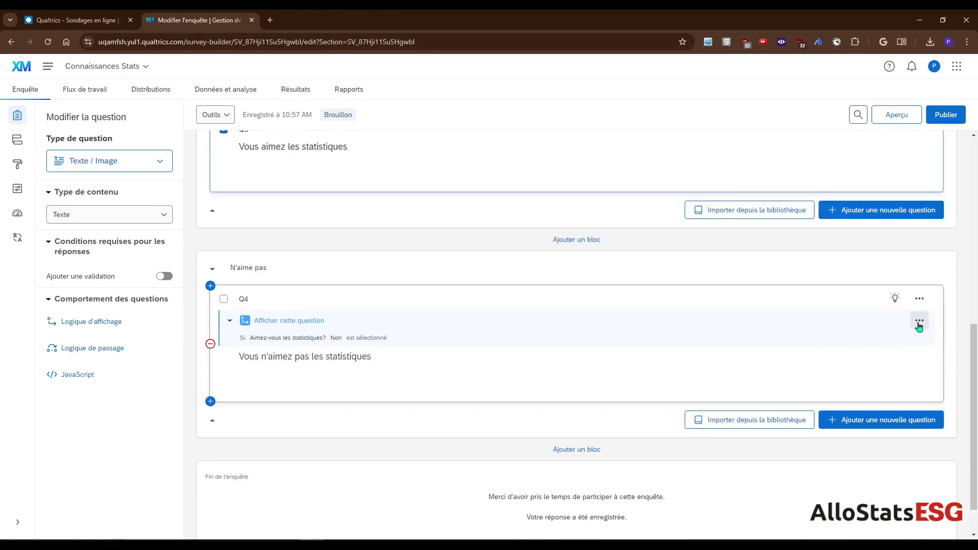
left_click(919, 320)
left_click(848, 344)
scroll(513, 349, "up", 8)
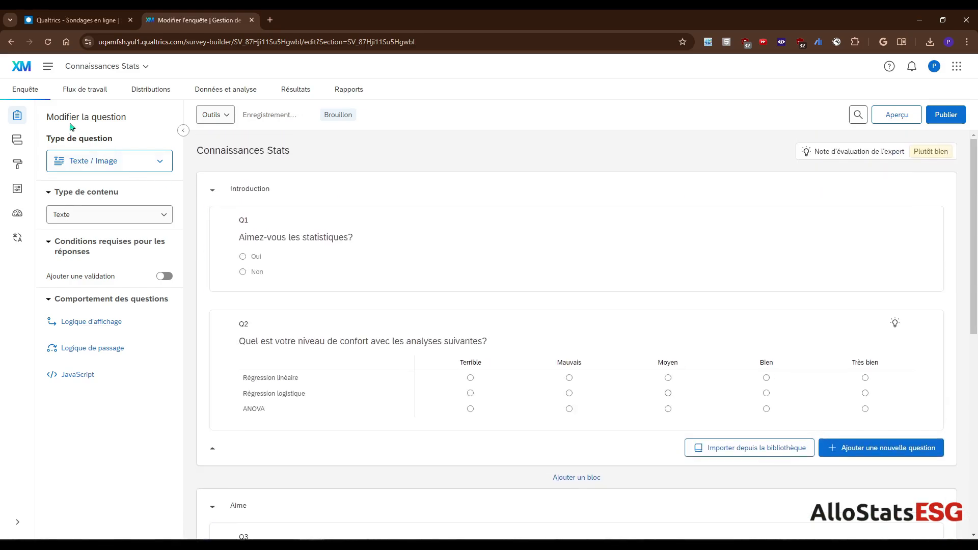
scroll(316, 265, "down", 5)
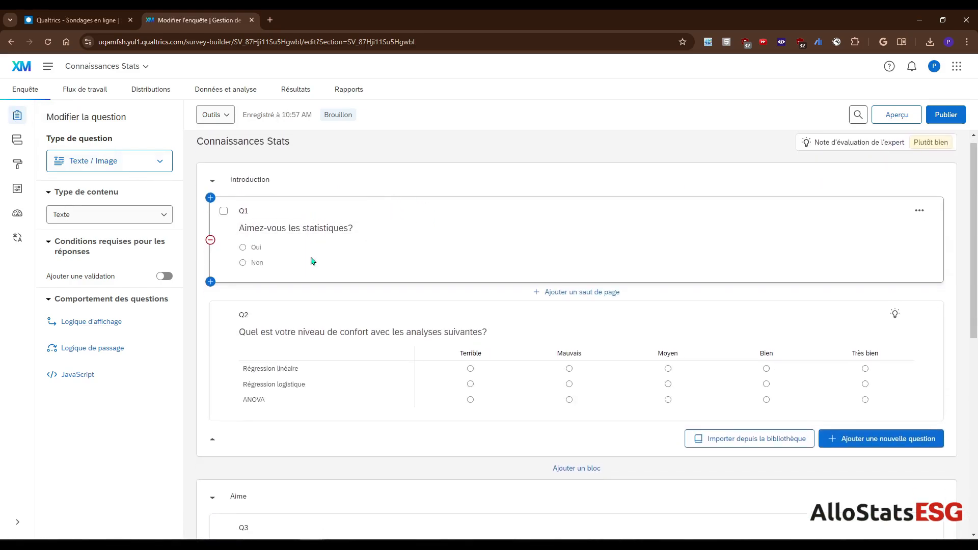
scroll(323, 304, "up", 5)
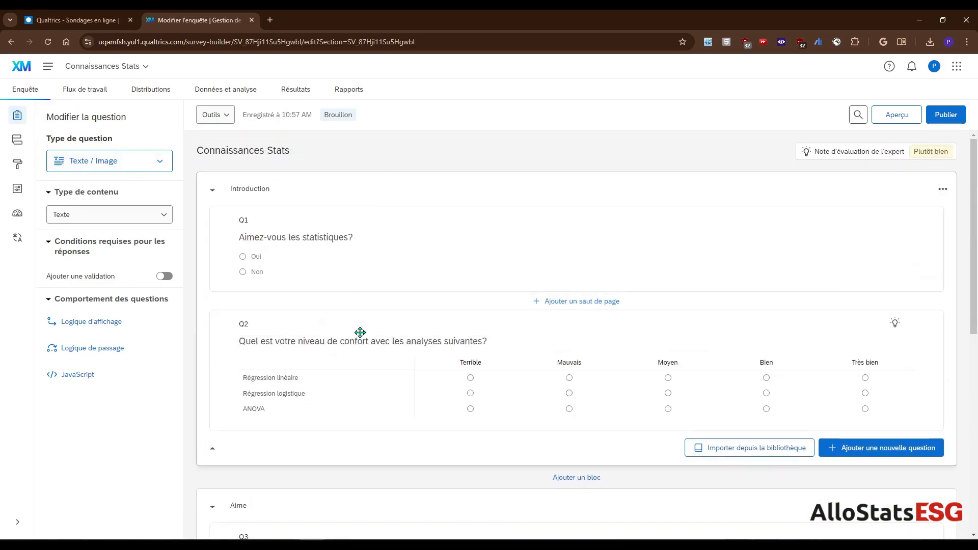
- In the survey flow, add a branch below the Introduction block with the condition Q1 "Aimez-vous les statistiques?" Oui est sélectionné
left_click(16, 145)
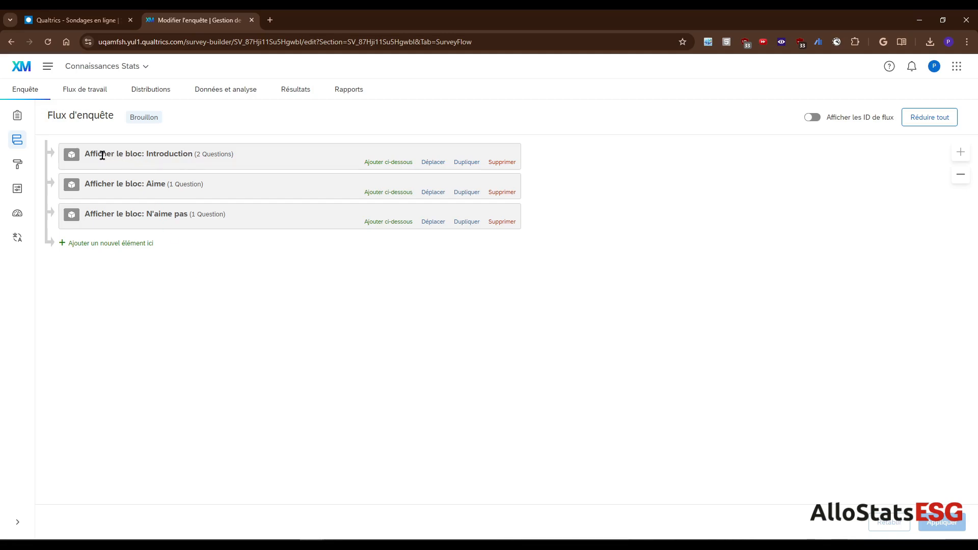
left_click_drag(102, 156, 164, 162)
left_click(168, 164)
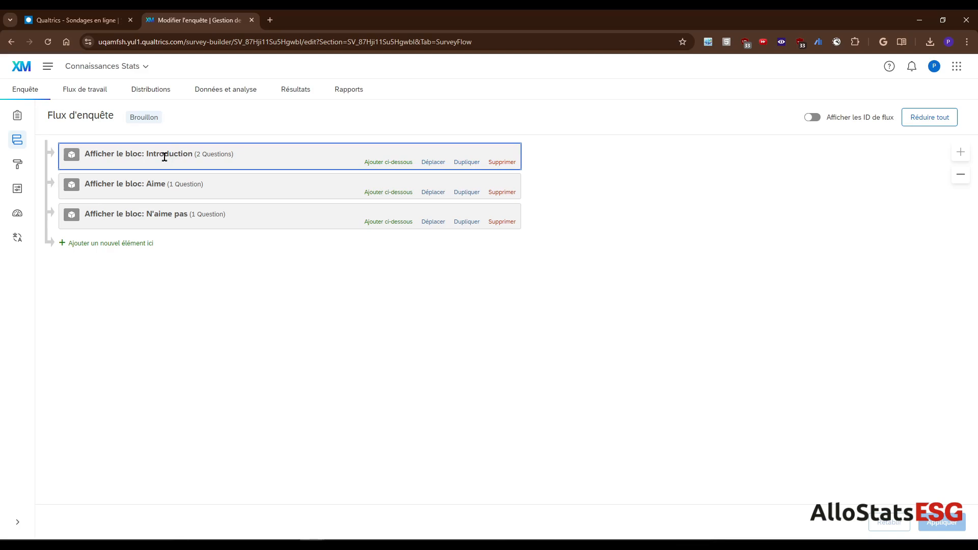
left_click(395, 164)
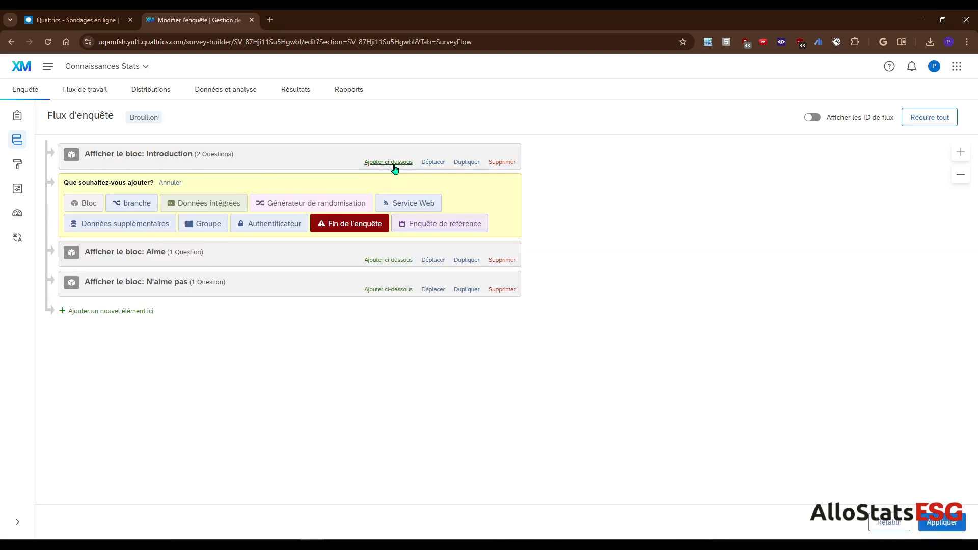
left_click(137, 204)
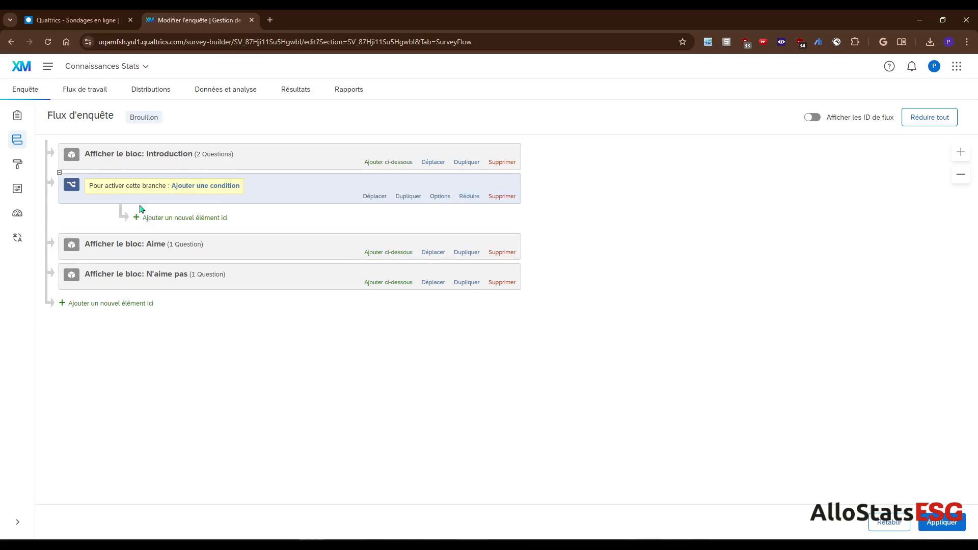
left_click(180, 185)
left_click(172, 206)
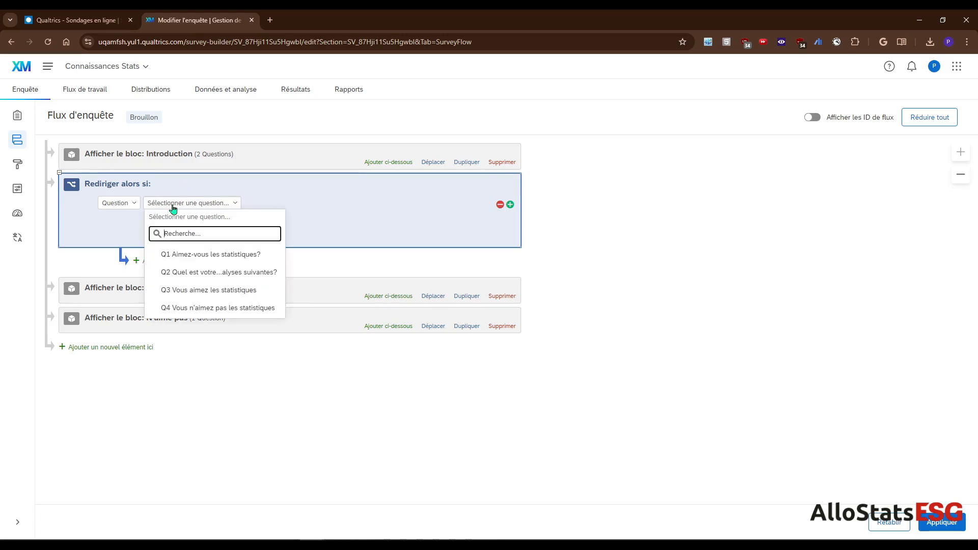
left_click(198, 255)
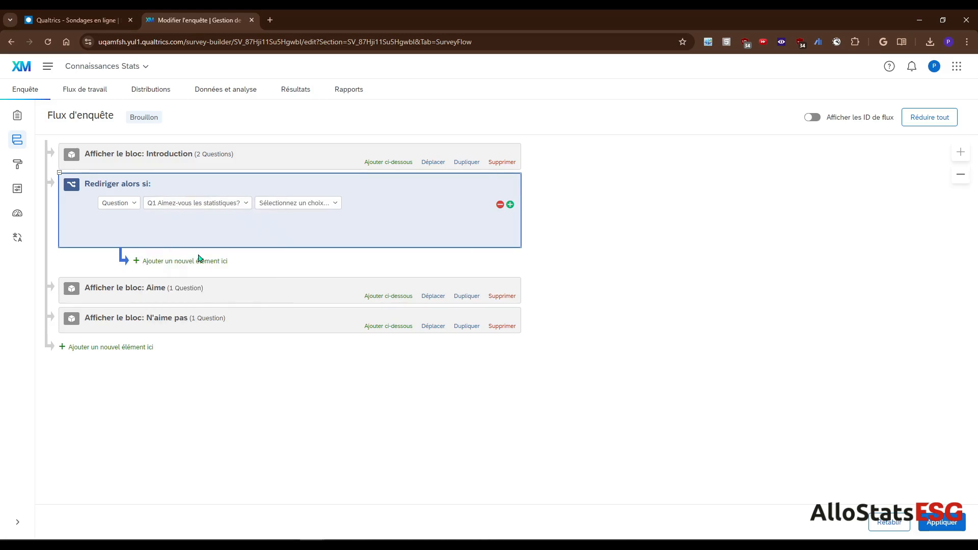
left_click(295, 203)
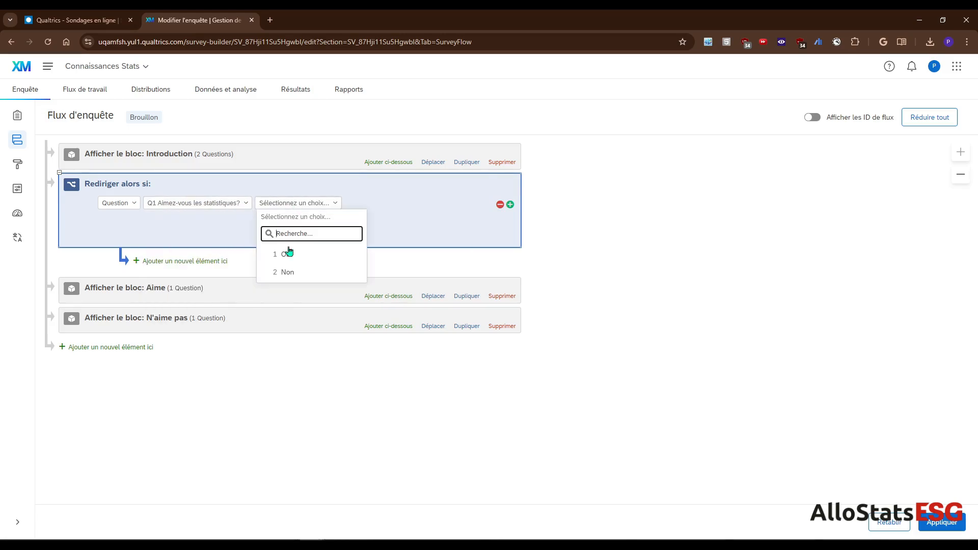
left_click(285, 254)
left_click(507, 235)
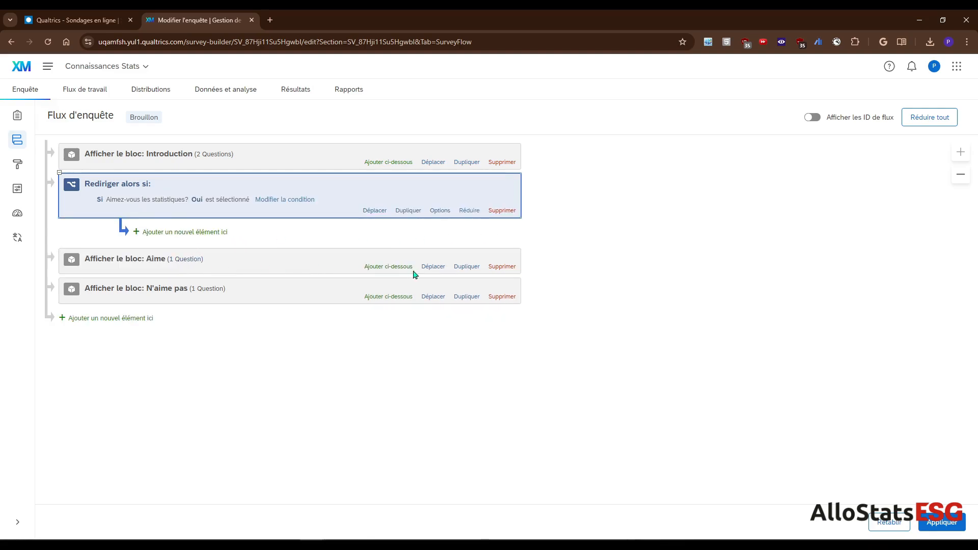
- Move the Aime block inside the branch for respondents who answered Oui
left_click_drag(433, 266, 225, 233)
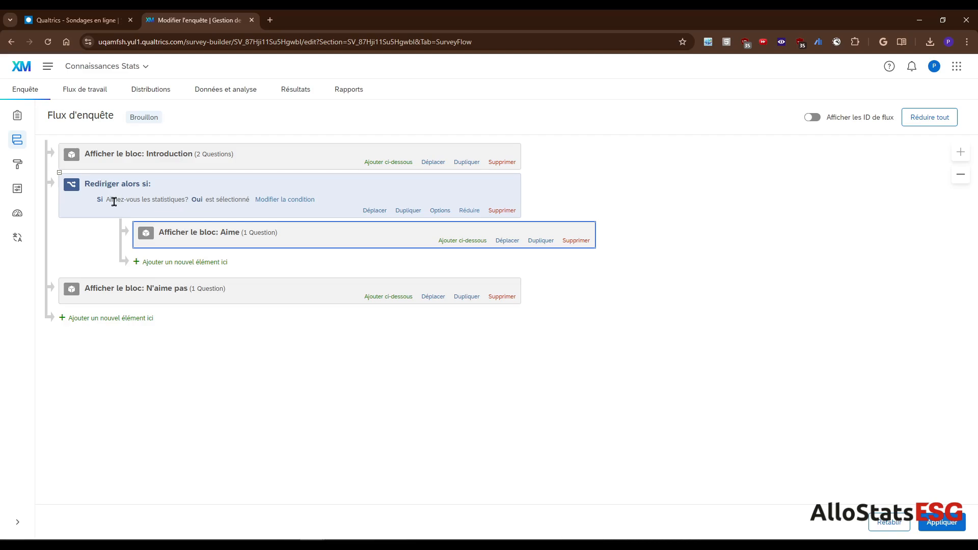
left_click_drag(108, 200, 213, 209)
left_click(189, 193)
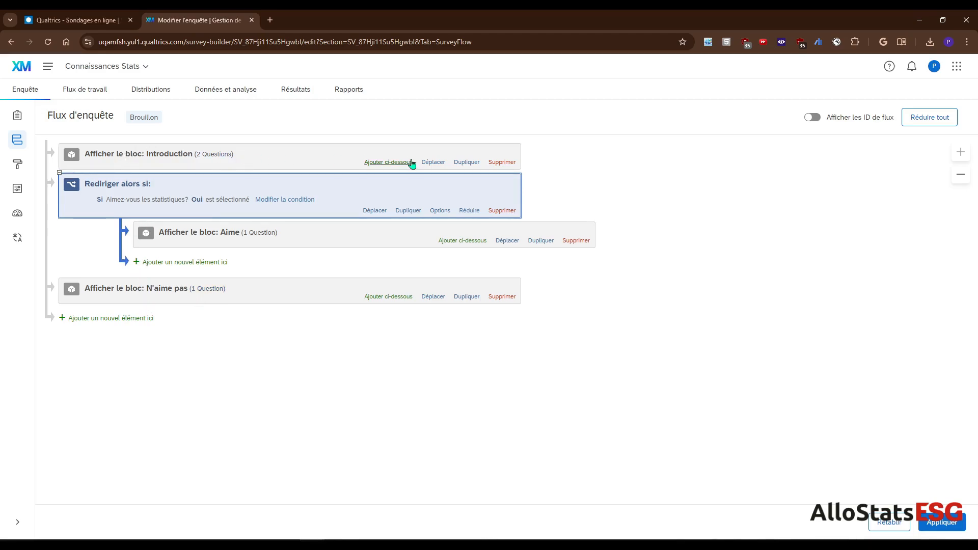
- Add a second branch below the Introduction block with the condition Q1 "Aimez-vous les statistiques?" Non est sélectionné
left_click(395, 162)
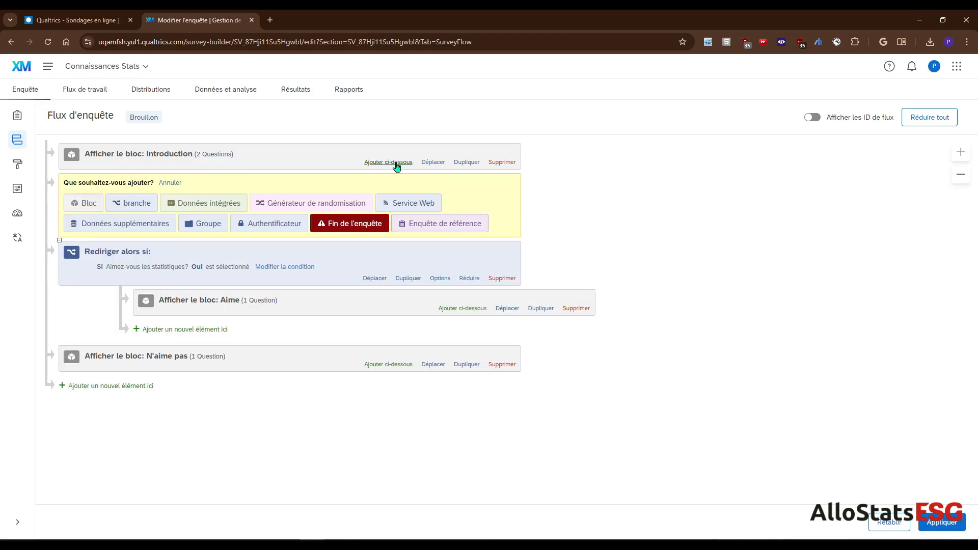
left_click(142, 203)
left_click(219, 187)
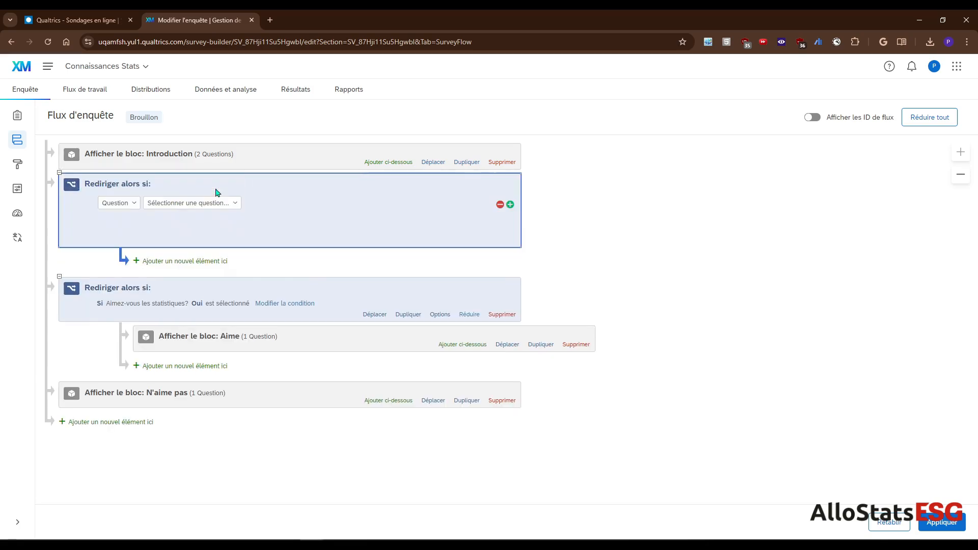
left_click(187, 203)
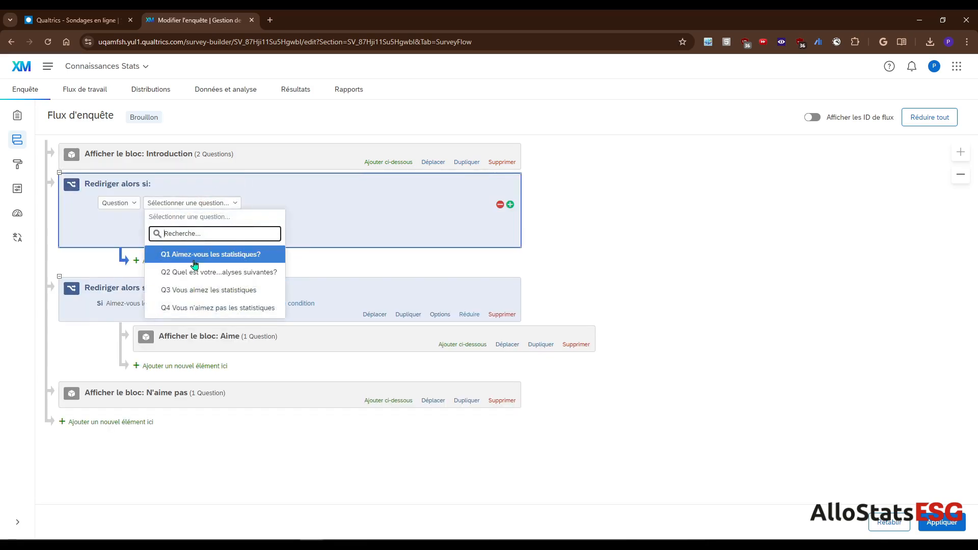
left_click(192, 255)
left_click(281, 204)
left_click(288, 272)
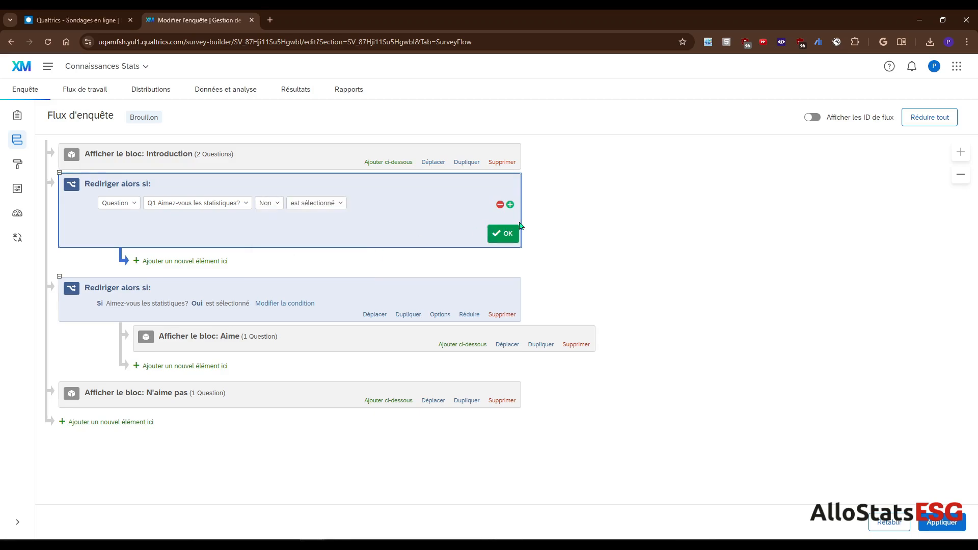
left_click(506, 233)
- Move the N'aime pas block inside the Non branch, place that branch below the Oui branch, and apply the flow
left_click_drag(443, 374, 235, 232)
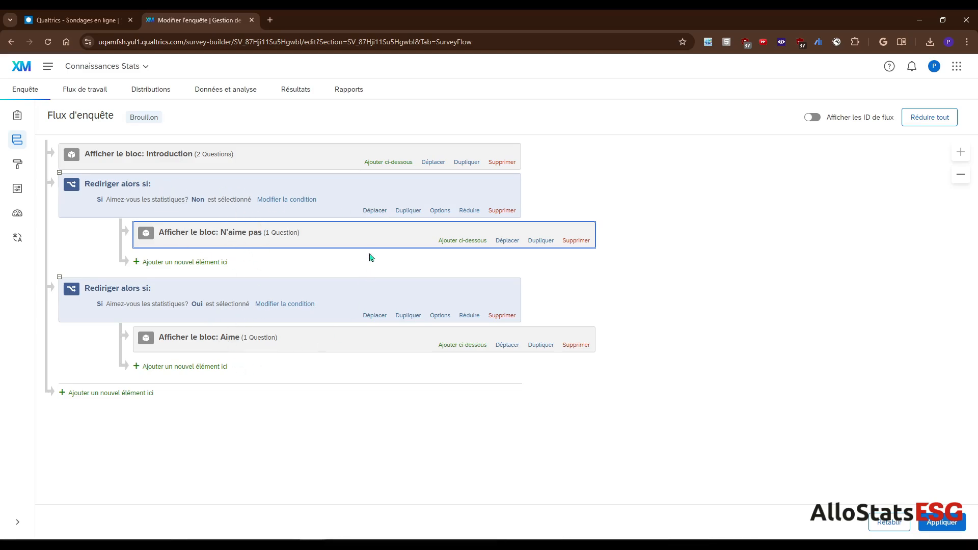
left_click_drag(374, 211, 322, 394)
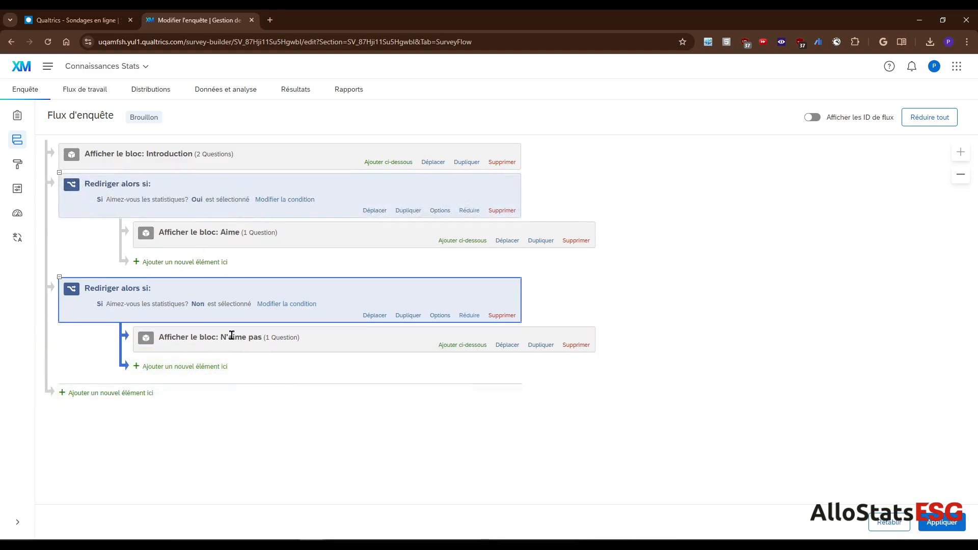
left_click(929, 522)
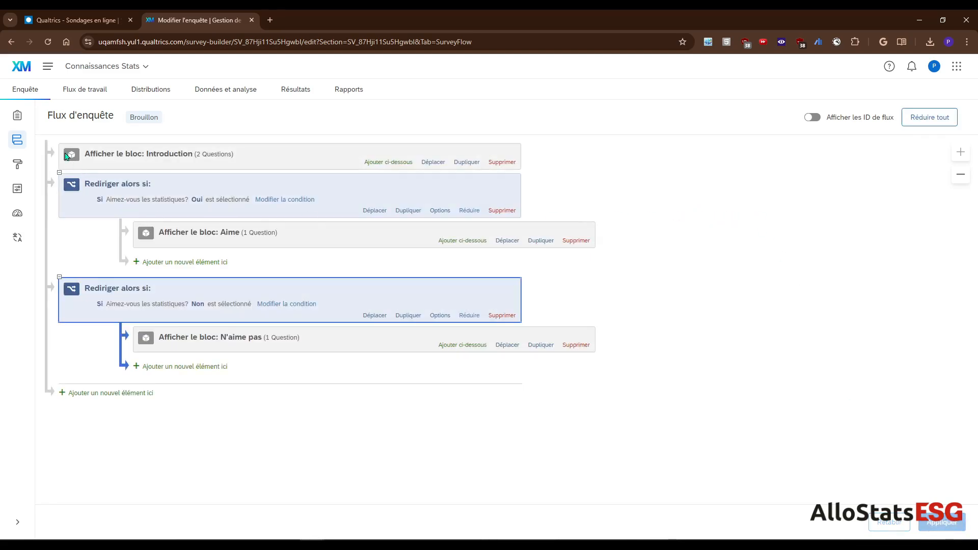
- Preview the survey to its end, answering Oui, then Moyen for Régression logistique and ANOVA, and Mauvais for Régression linéaire
left_click(17, 115)
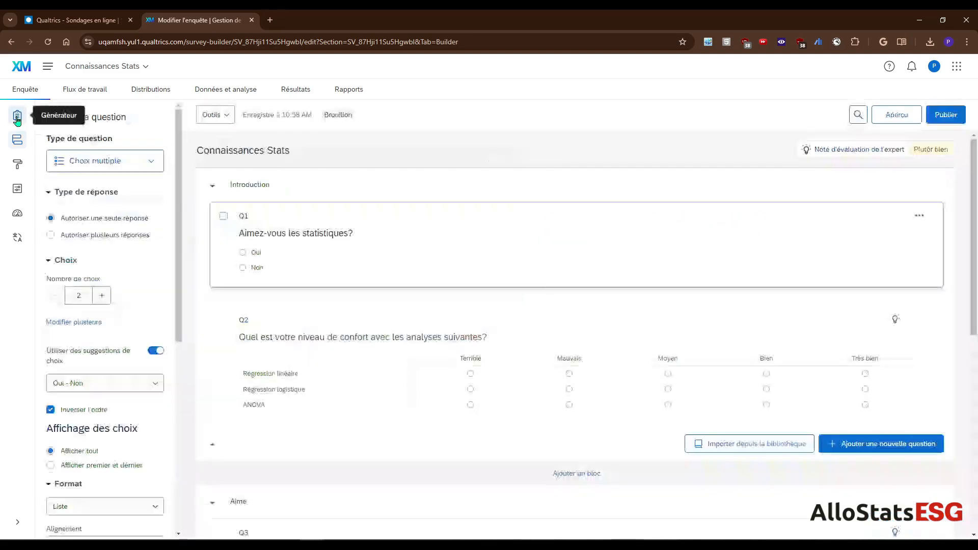
left_click(895, 116)
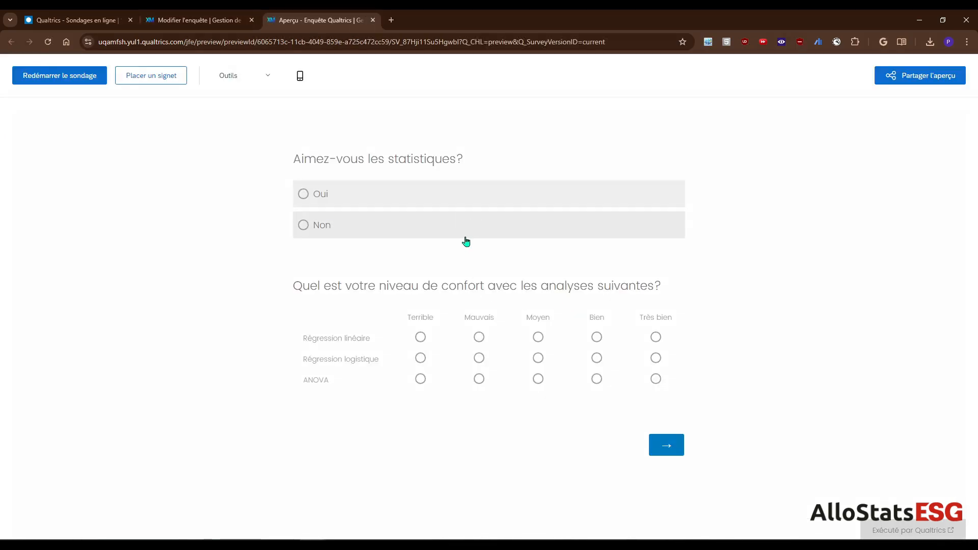
left_click(318, 193)
left_click(538, 358)
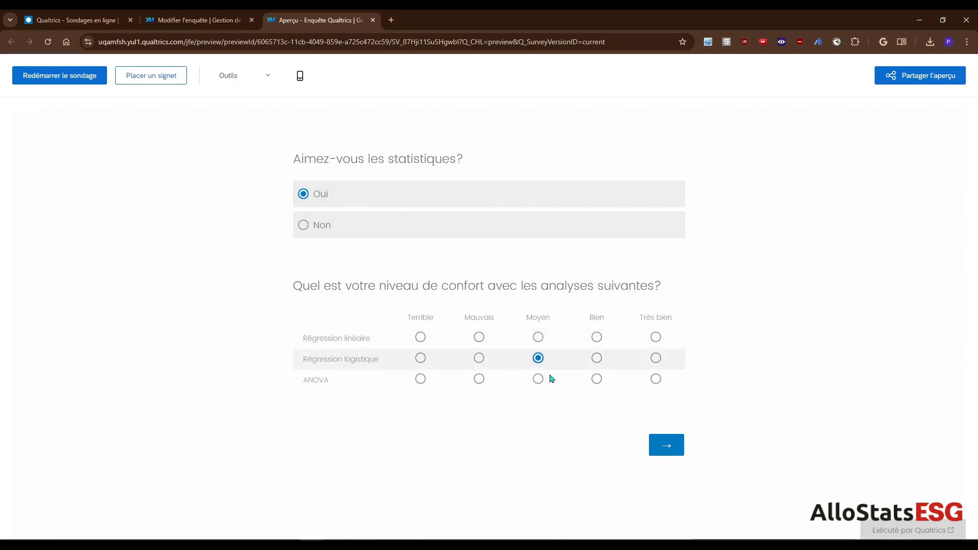
left_click(538, 378)
left_click(479, 337)
left_click(668, 447)
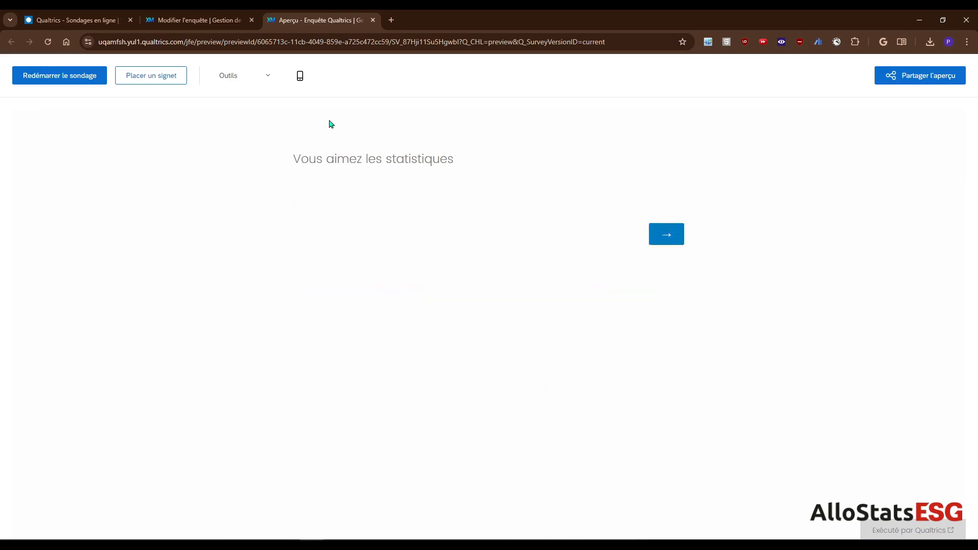
left_click_drag(299, 156, 466, 197)
left_click(468, 214)
left_click(652, 233)
- Restart the preview, answer Non to "Aimez-vous les statistiques?", go through to the end and close the preview
left_click(77, 75)
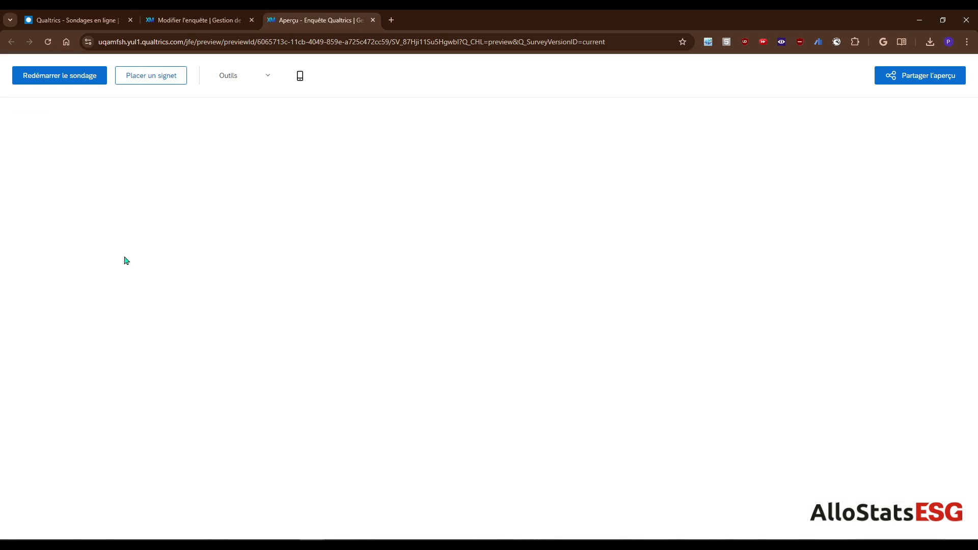
left_click(321, 226)
left_click(681, 449)
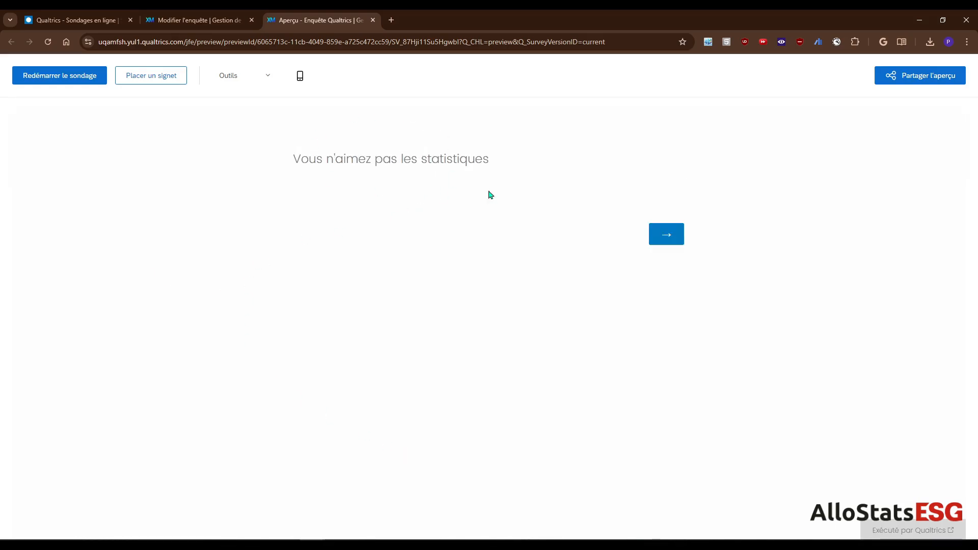
left_click(676, 232)
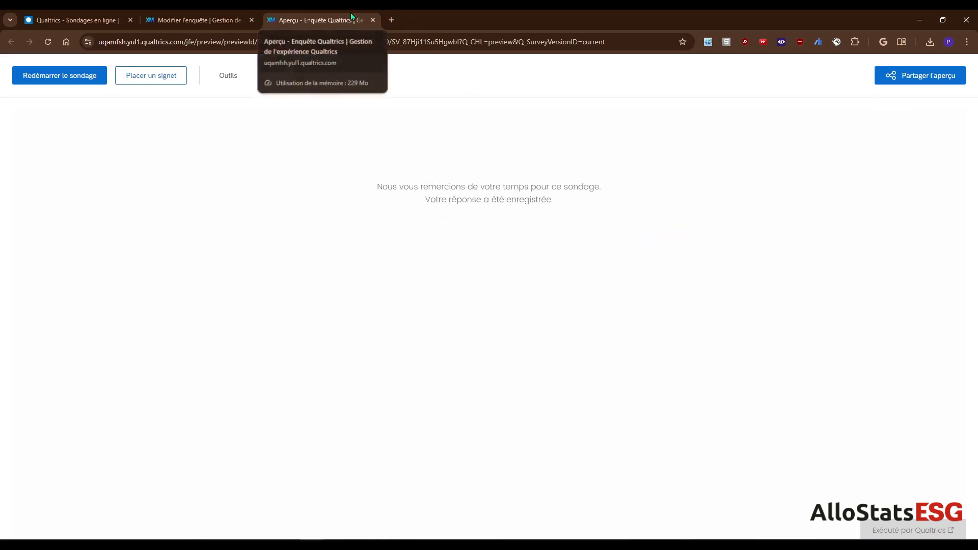
middle_click(351, 18)
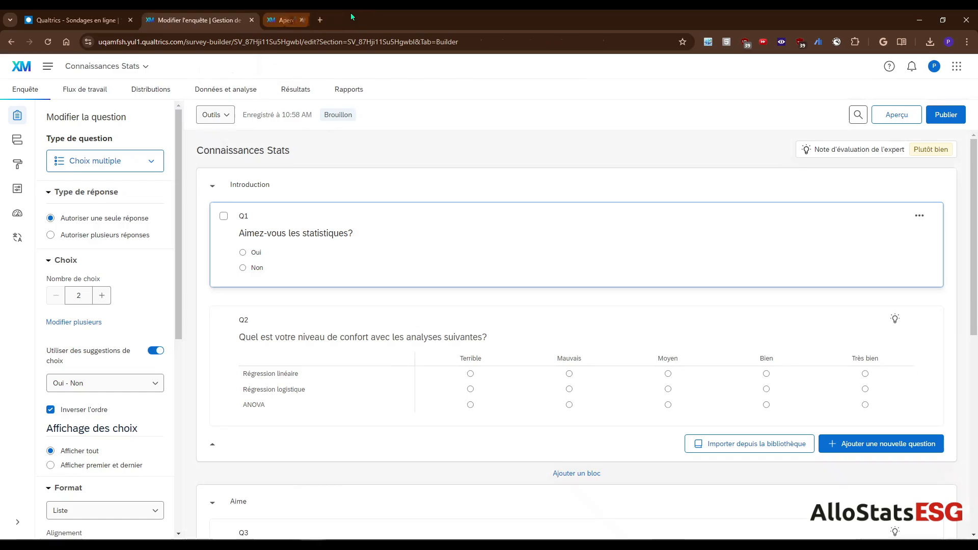
- Review the two branches in the survey flow and open the survey's appearance settings (Apparence)
left_click(17, 140)
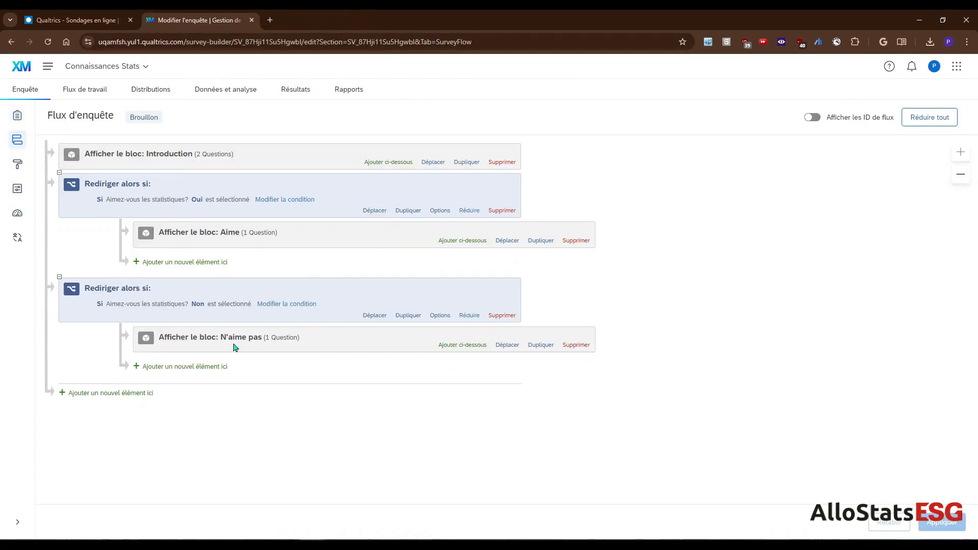
left_click(17, 116)
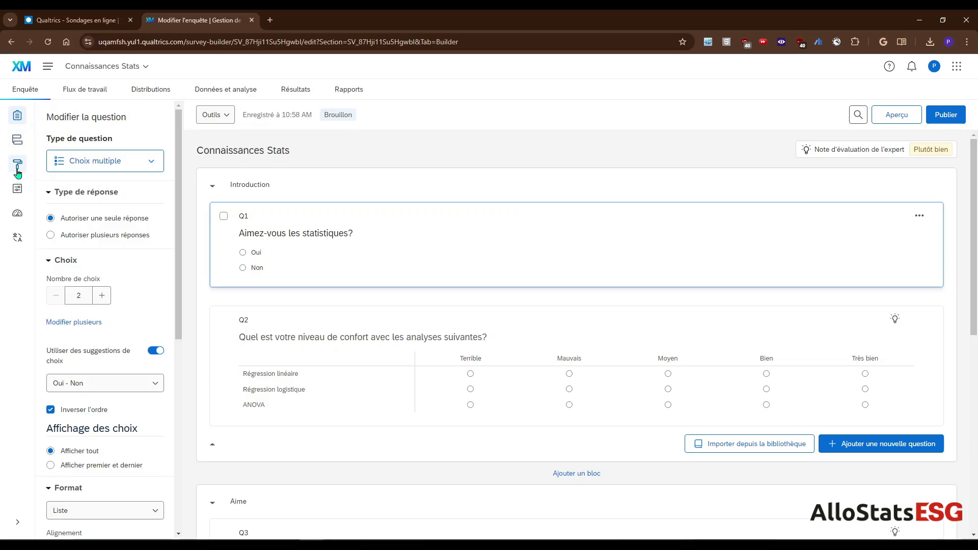
left_click(18, 172)
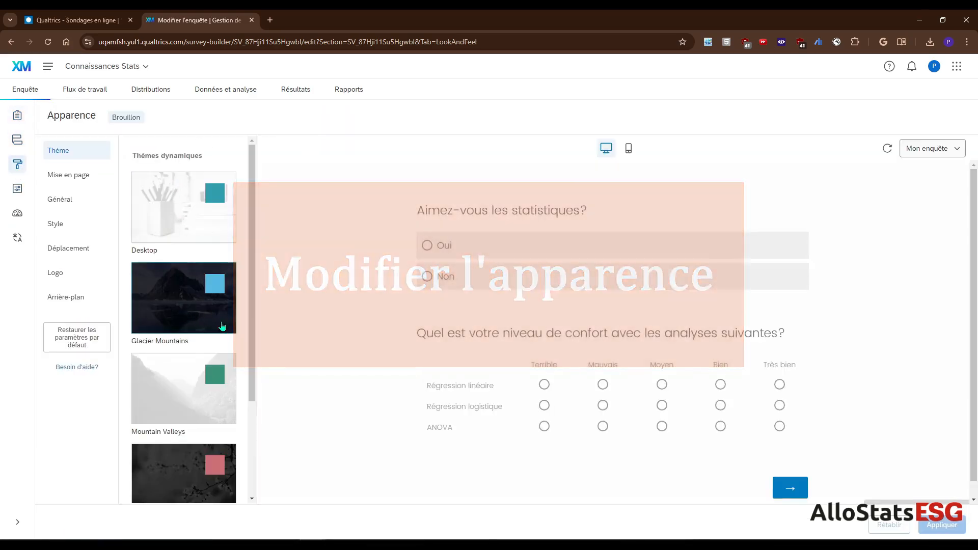
- Change the survey's layout (Mise en page) to Simple and apply it
scroll(154, 232, "up", 3)
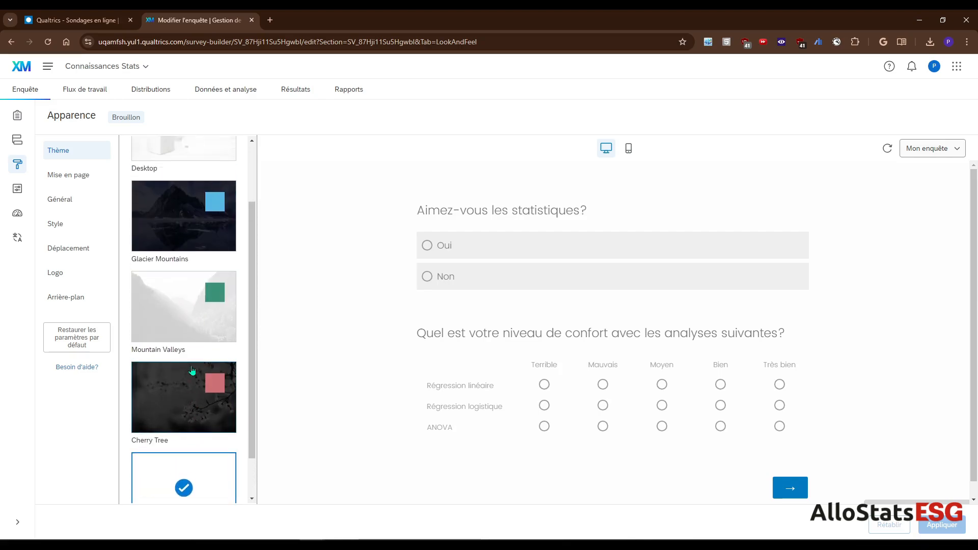
left_click(69, 175)
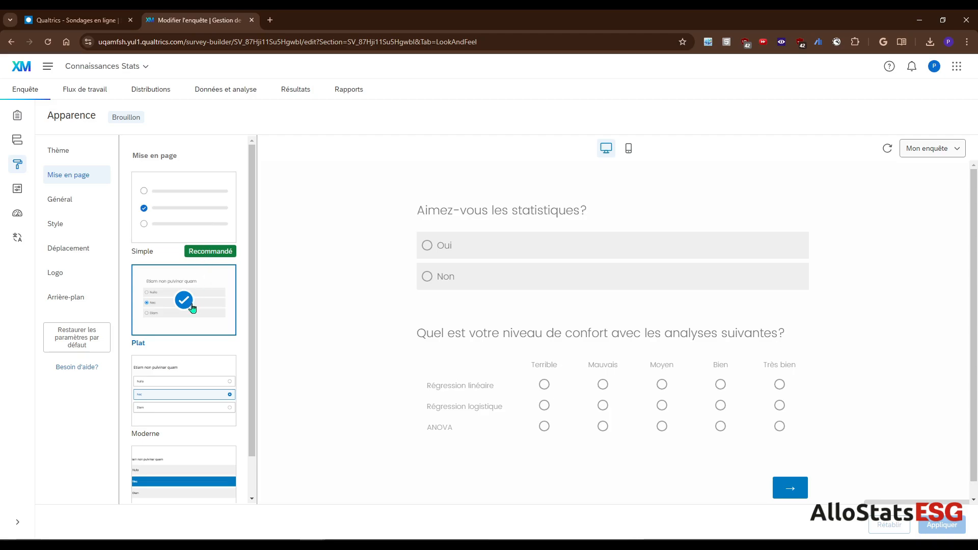
left_click(182, 206)
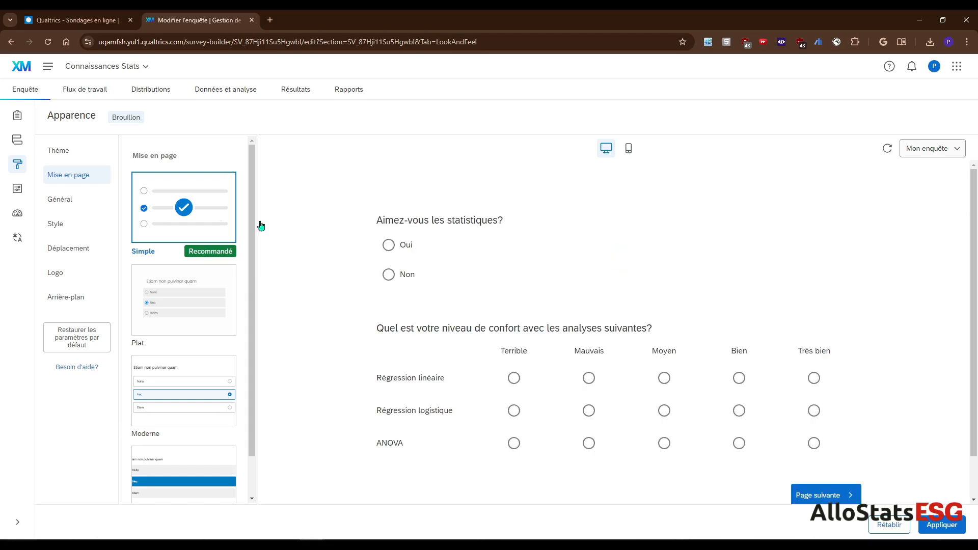
left_click(920, 527)
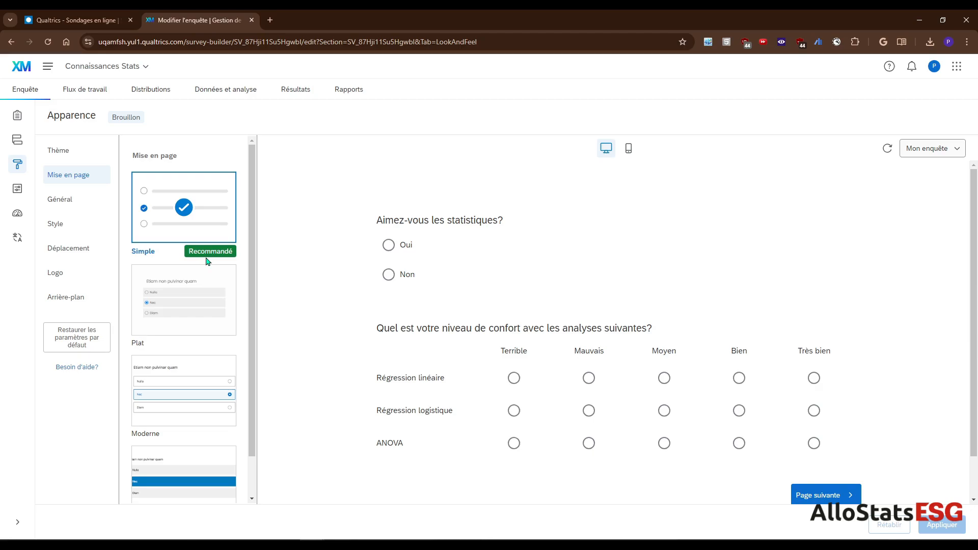
- Review the general and style appearance settings, save the appearance changes and go to the survey options
left_click(49, 199)
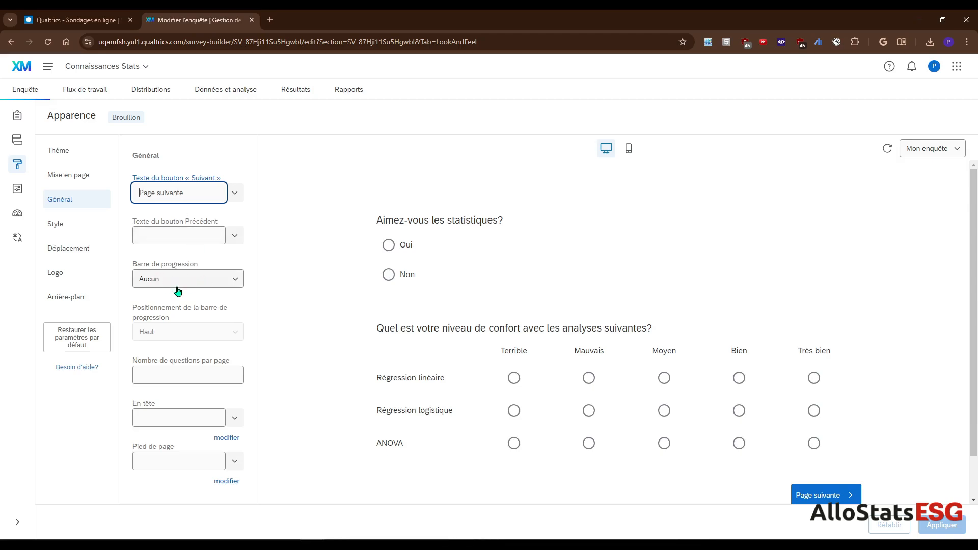
left_click(71, 225)
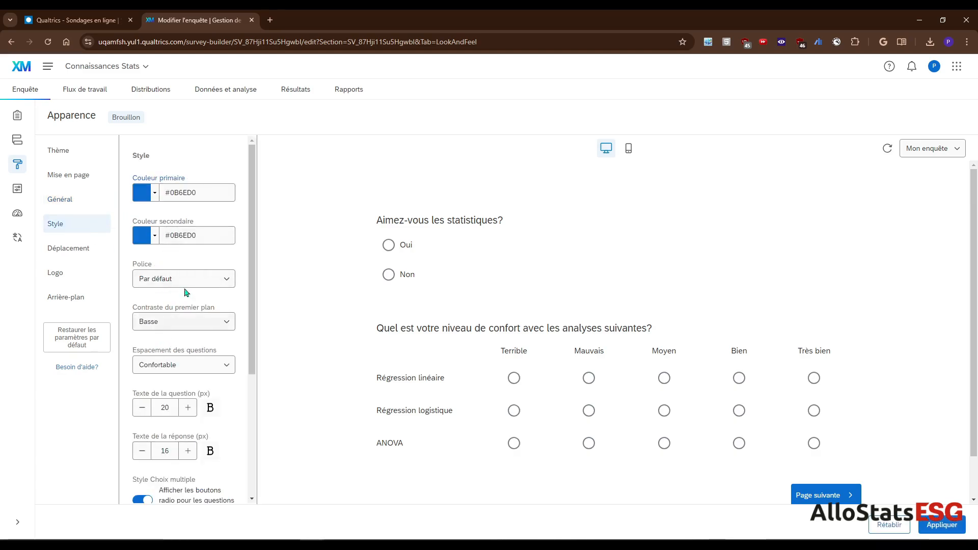
scroll(223, 213, "down", 2)
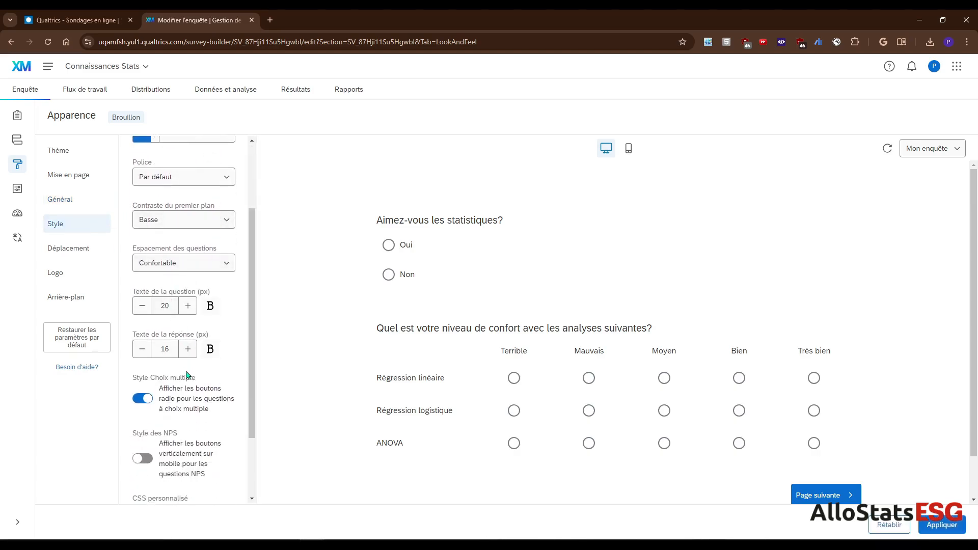
scroll(220, 333, "up", 2)
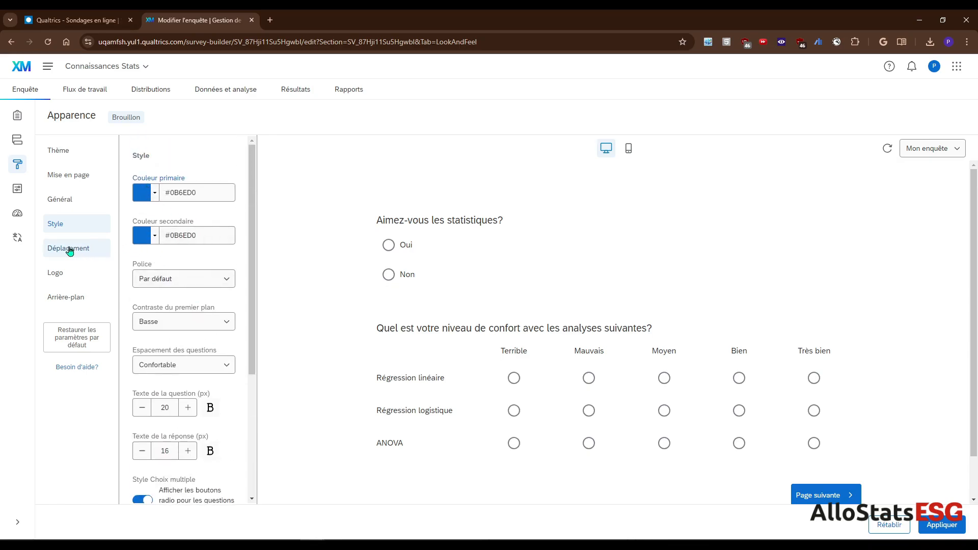
left_click(17, 188)
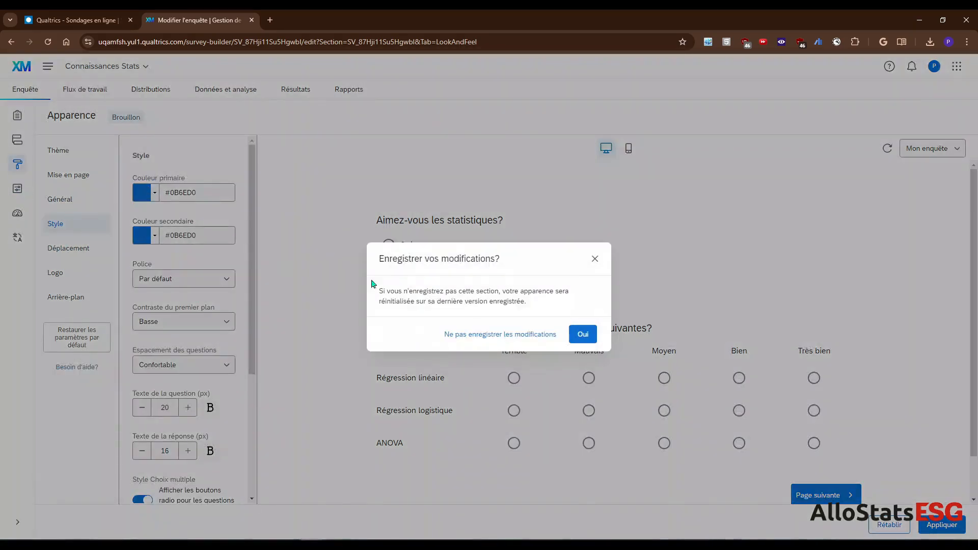
left_click(583, 334)
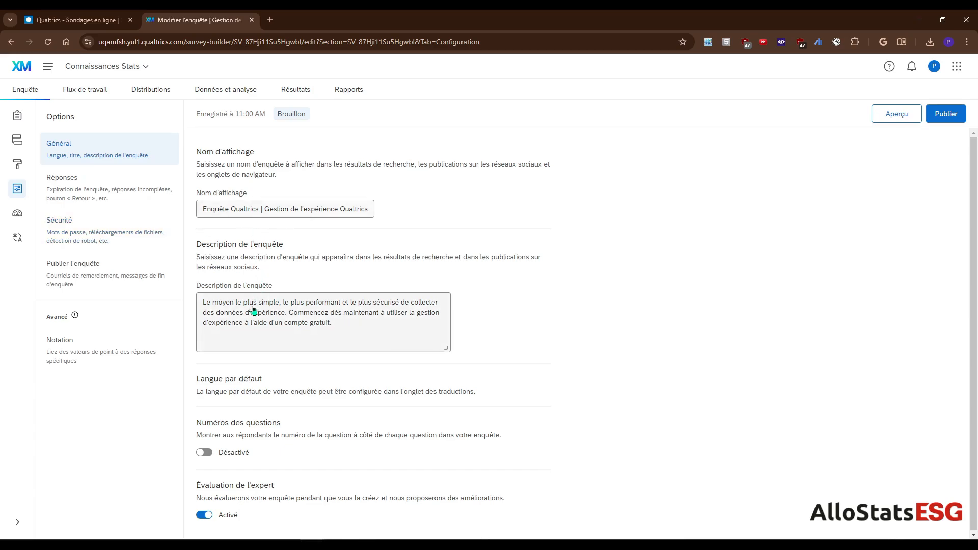
- Look through the response and publication options of the survey, its quotas and its translation settings
left_click(108, 192)
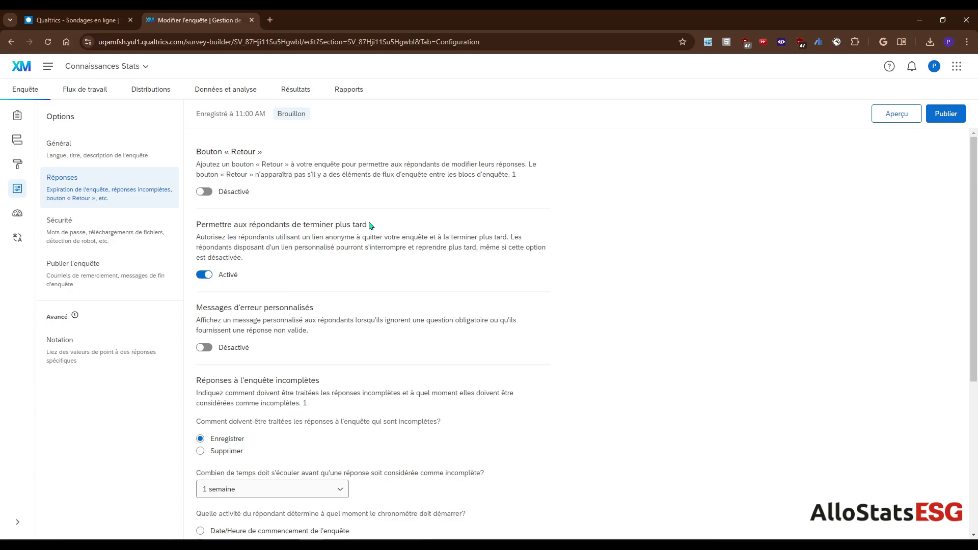
scroll(370, 225, "down", 4)
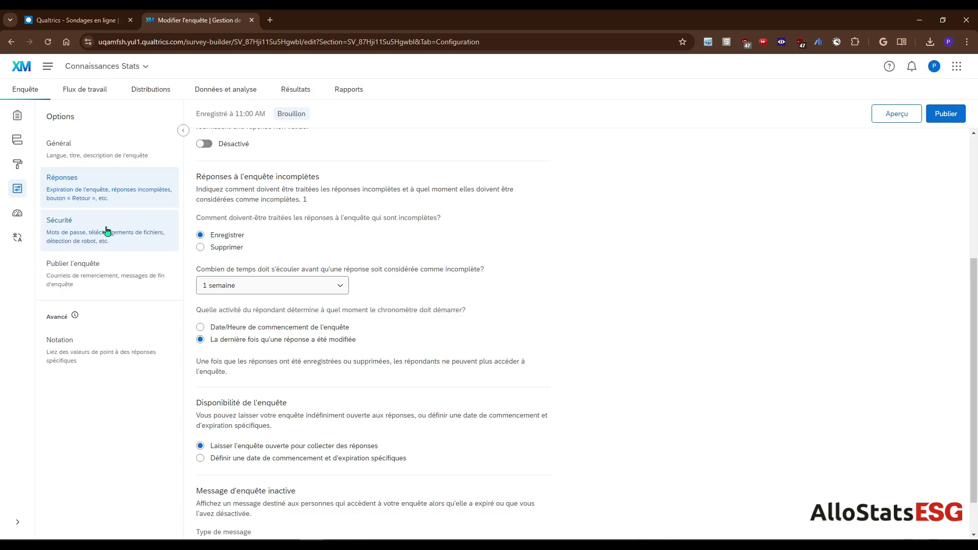
left_click(77, 268)
left_click(18, 213)
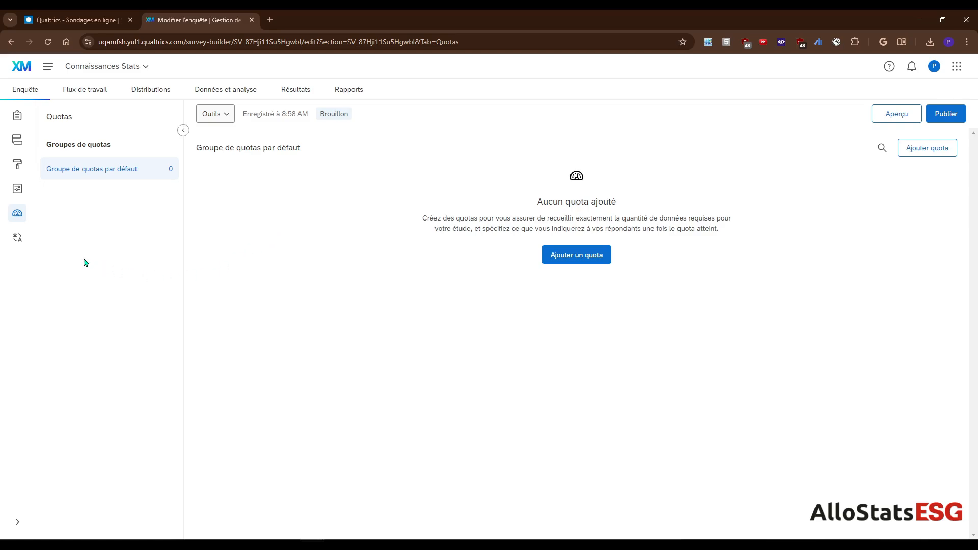
left_click(16, 241)
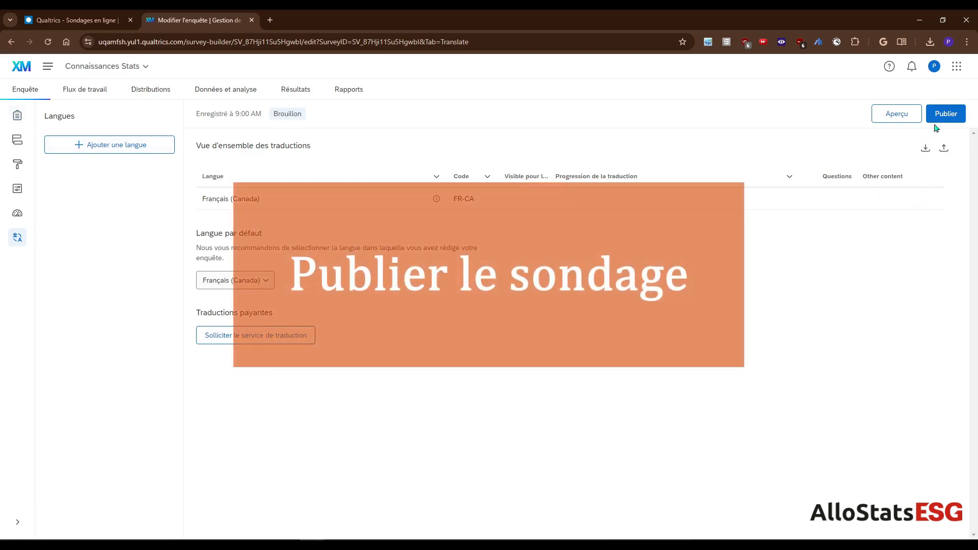
- Return to the survey builder, publish and activate the survey with the default version description, and copy its anonymous link
left_click(17, 115)
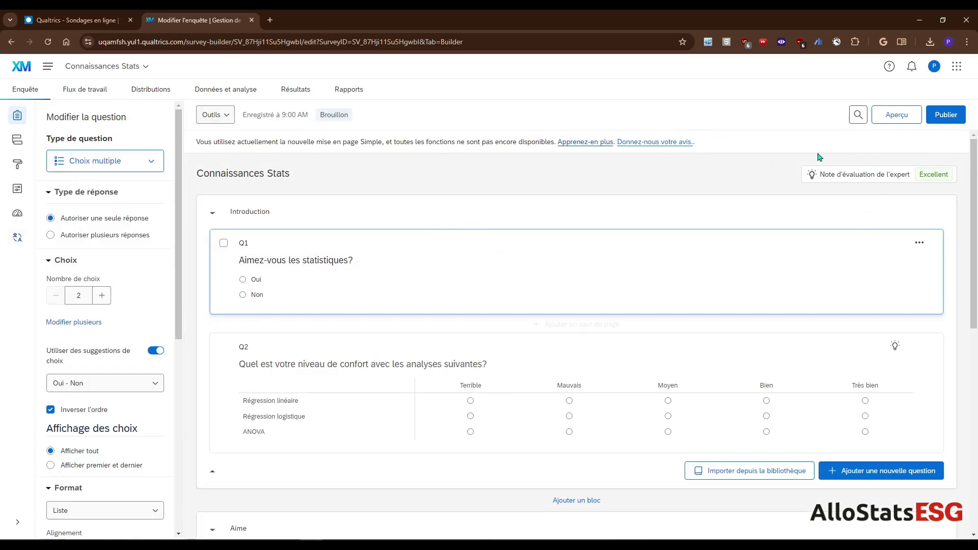
left_click(941, 119)
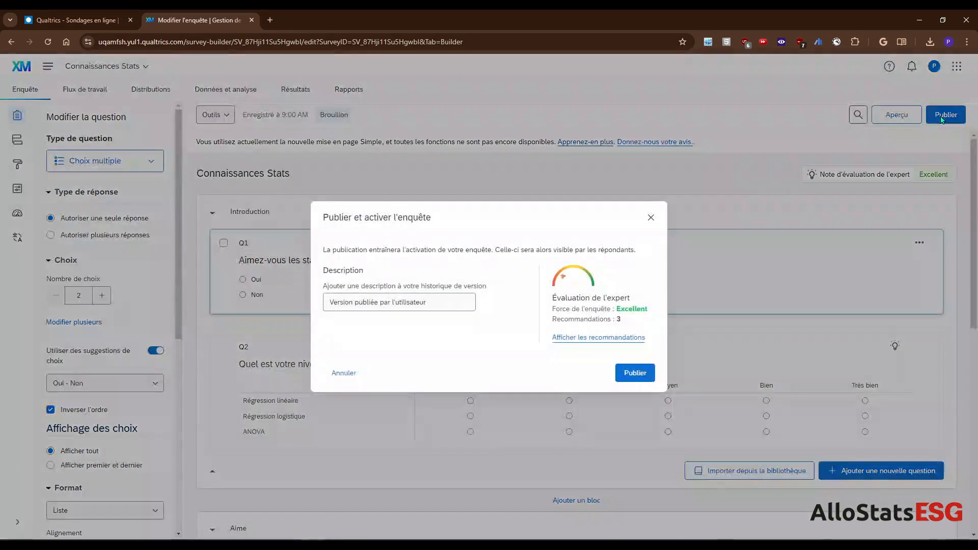
left_click(637, 374)
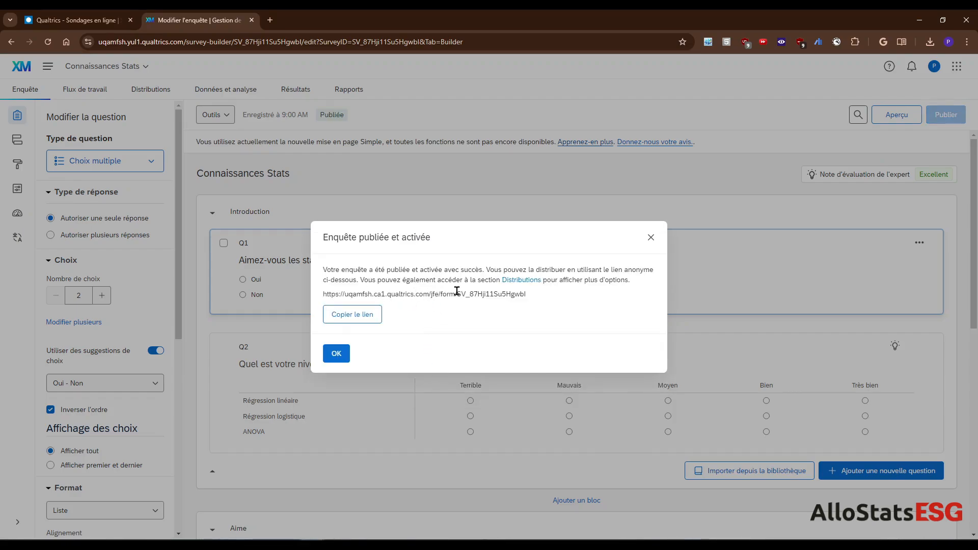
left_click(371, 317)
left_click(335, 352)
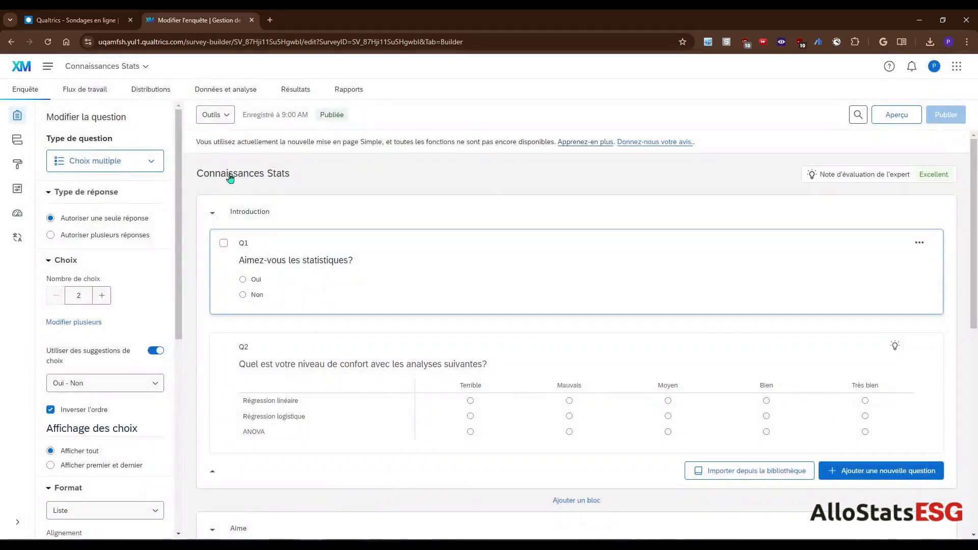
- Display the survey's distribution QR code and examine the recorded responses in the data table
left_click(157, 93)
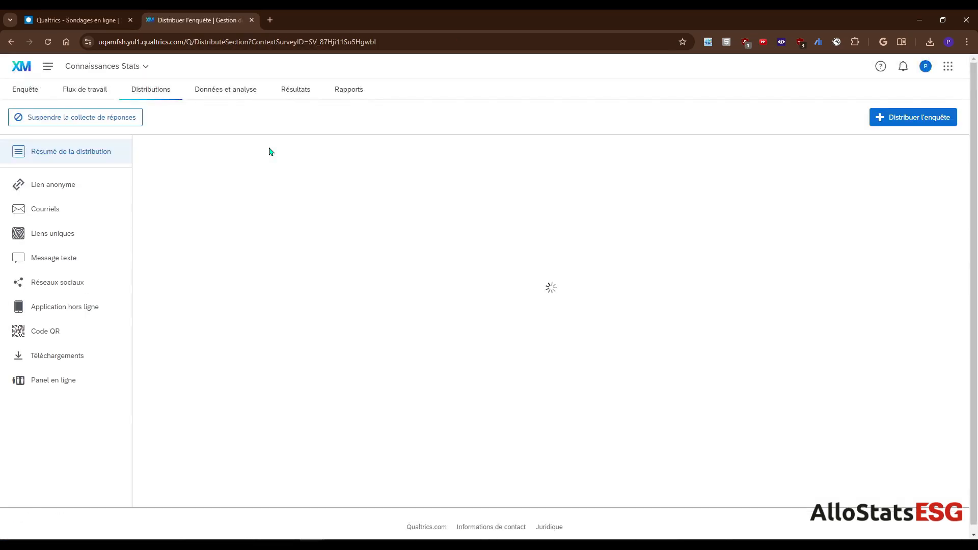
left_click(51, 339)
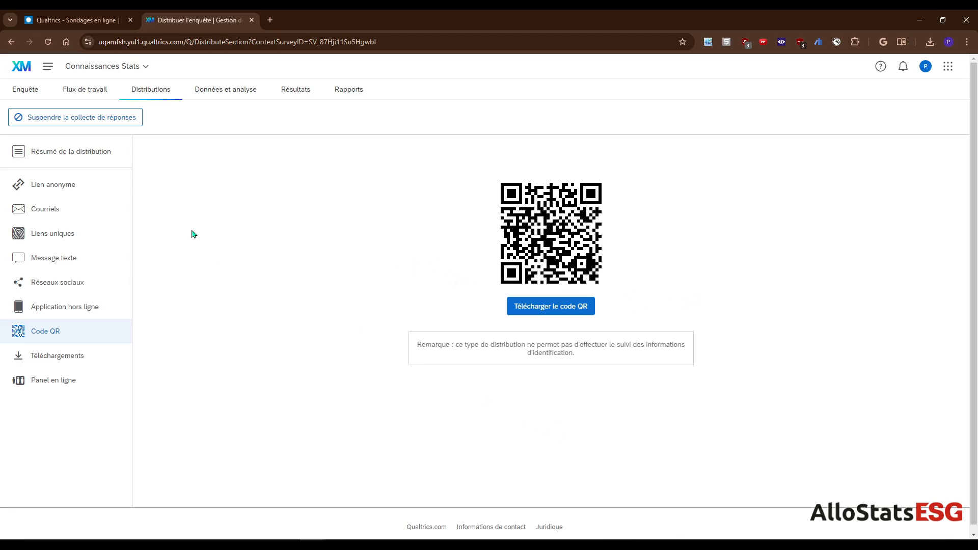
left_click(232, 93)
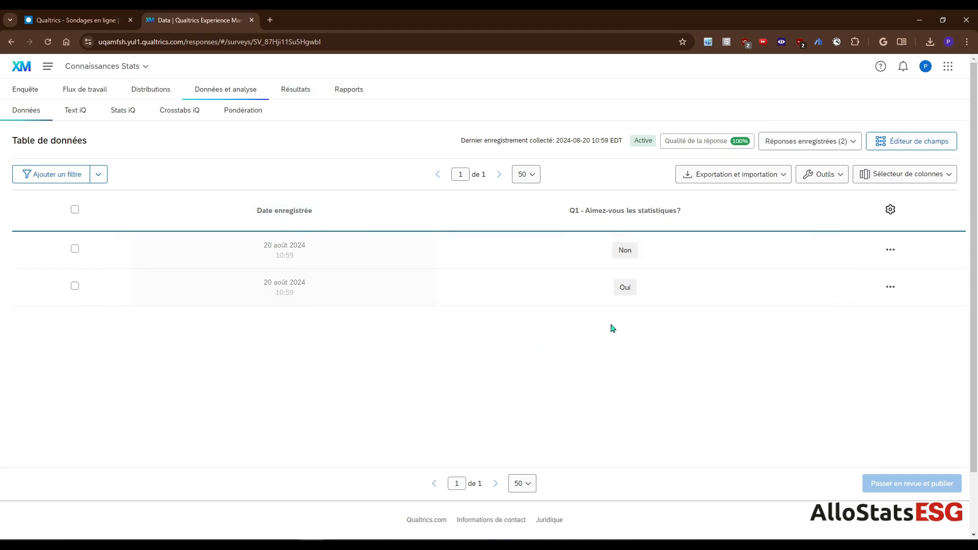
scroll(613, 402, "down", 2)
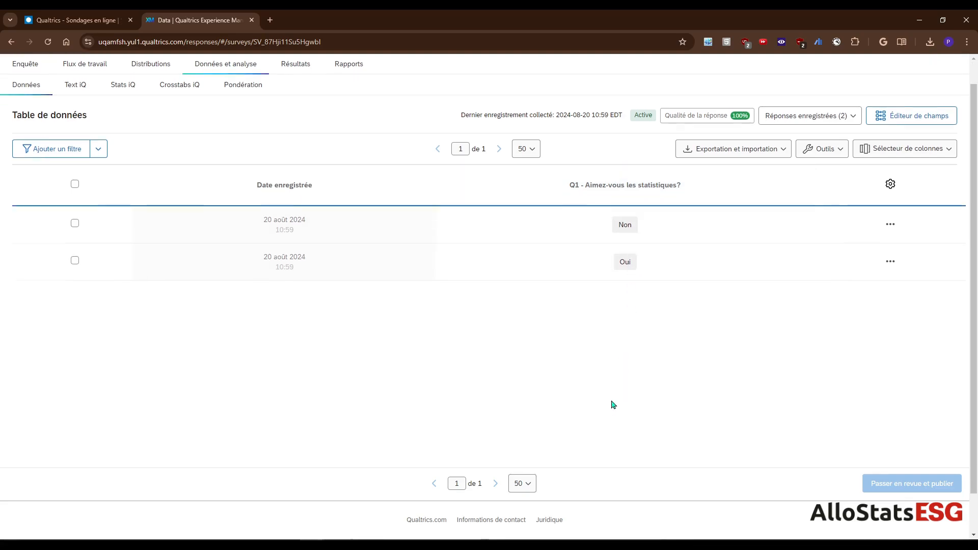
scroll(662, 397, "up", 2)
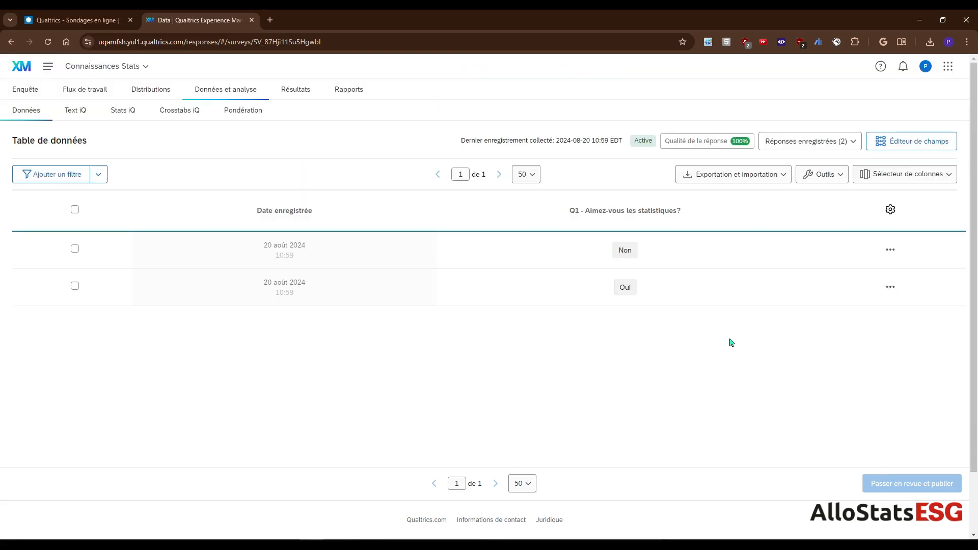
- Check the Excel and SPSS formats for exporting the response data, and cancel without downloading
left_click(749, 178)
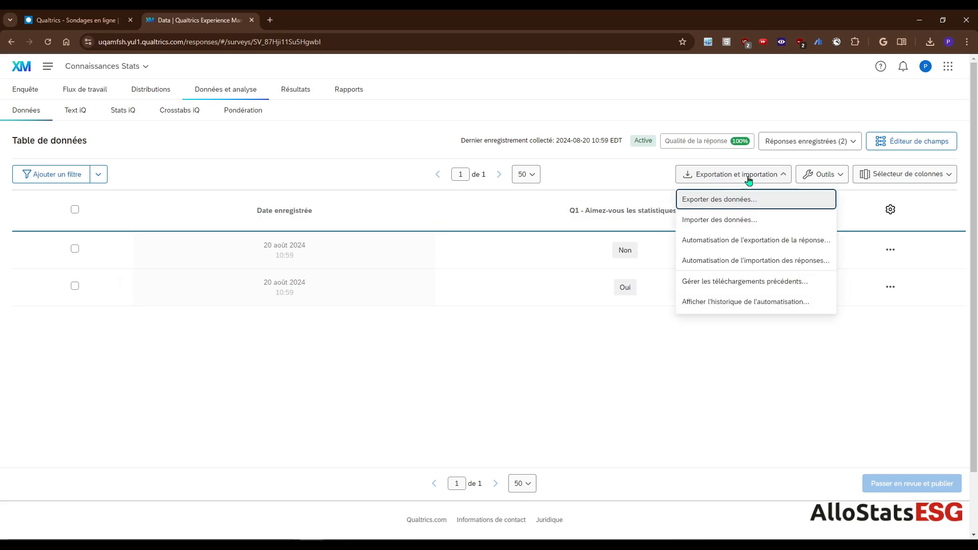
left_click(738, 203)
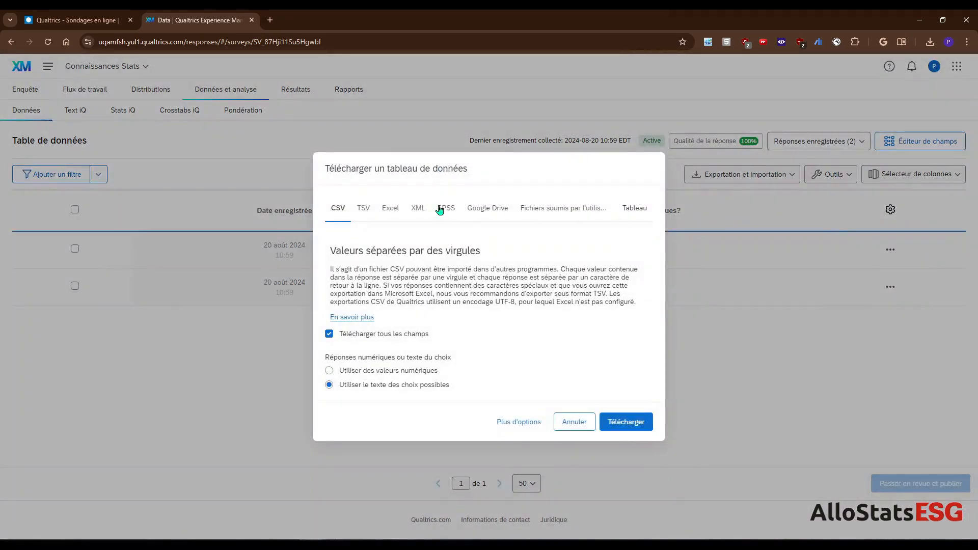
left_click(391, 209)
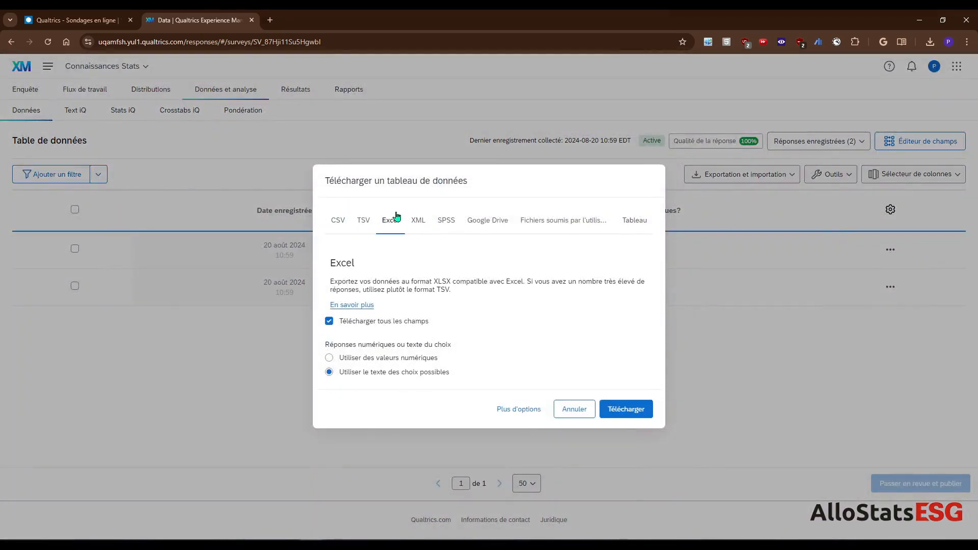
left_click(453, 223)
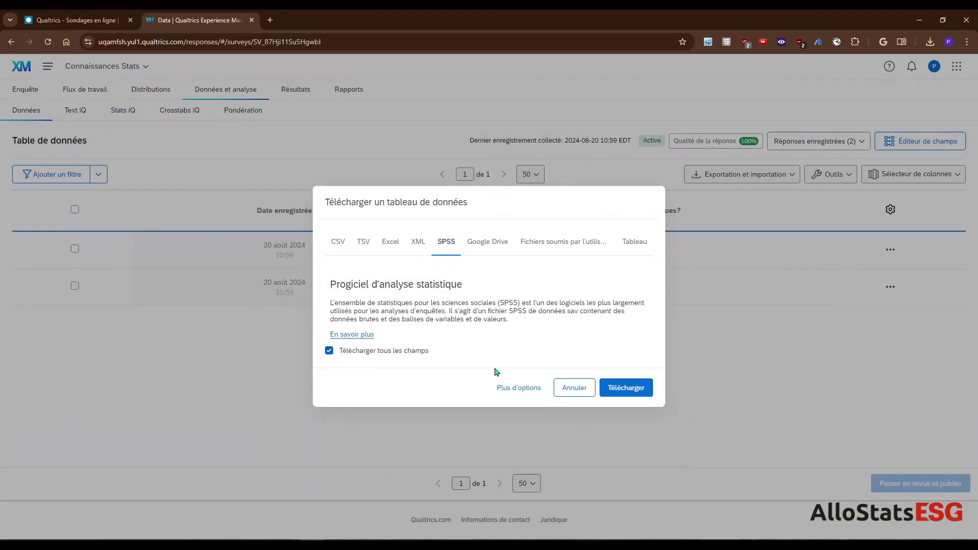
left_click(573, 388)
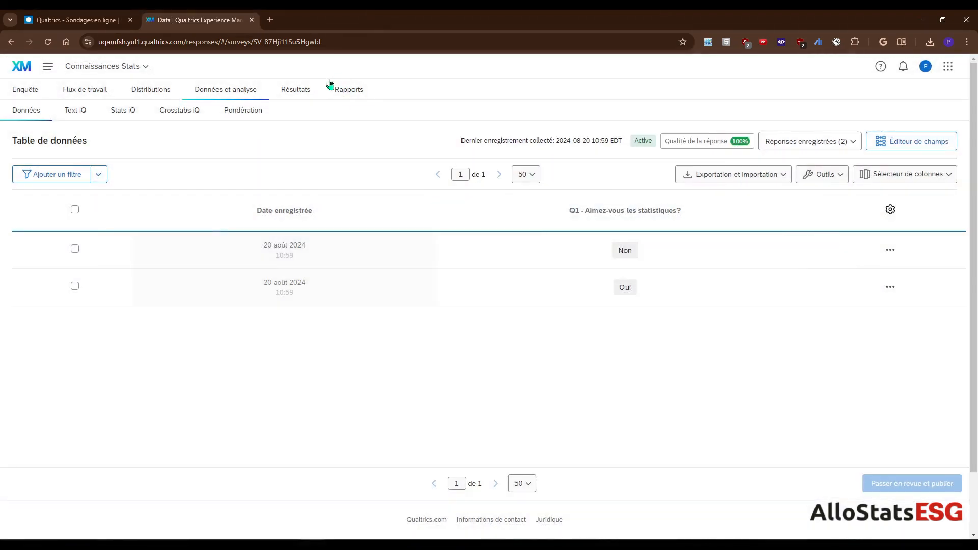
- Examine the charts and tables in the results dashboard for the statistics question and the comfort-level question
left_click(309, 91)
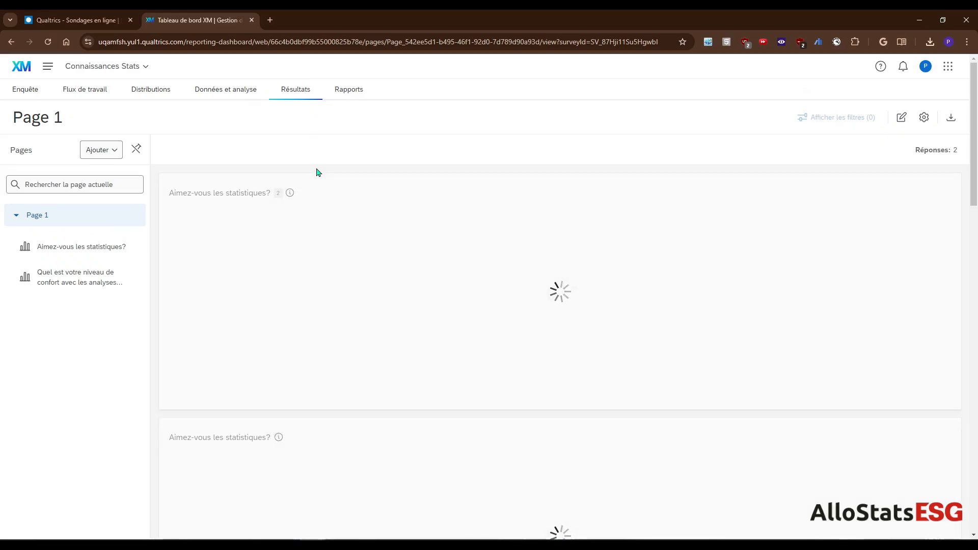
scroll(457, 241, "down", 8)
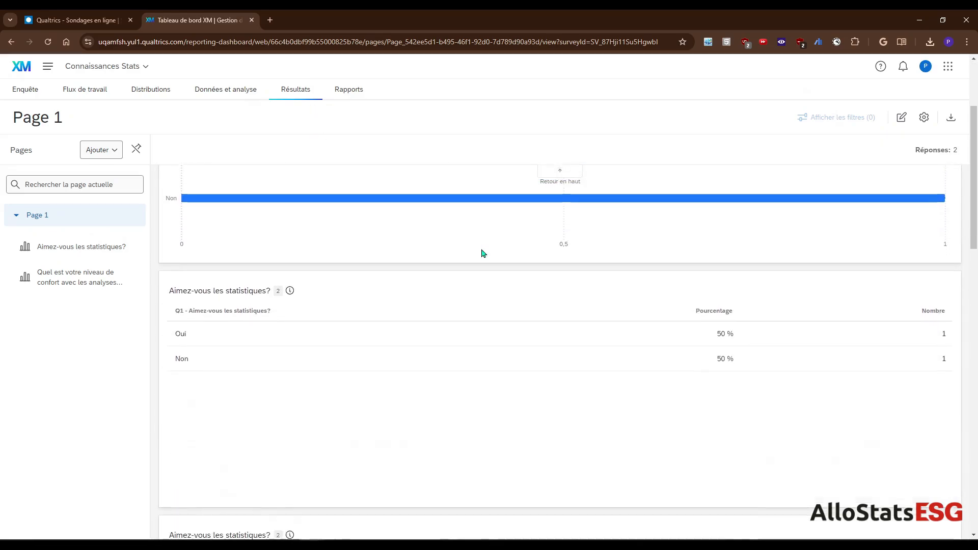
scroll(483, 275, "down", 3)
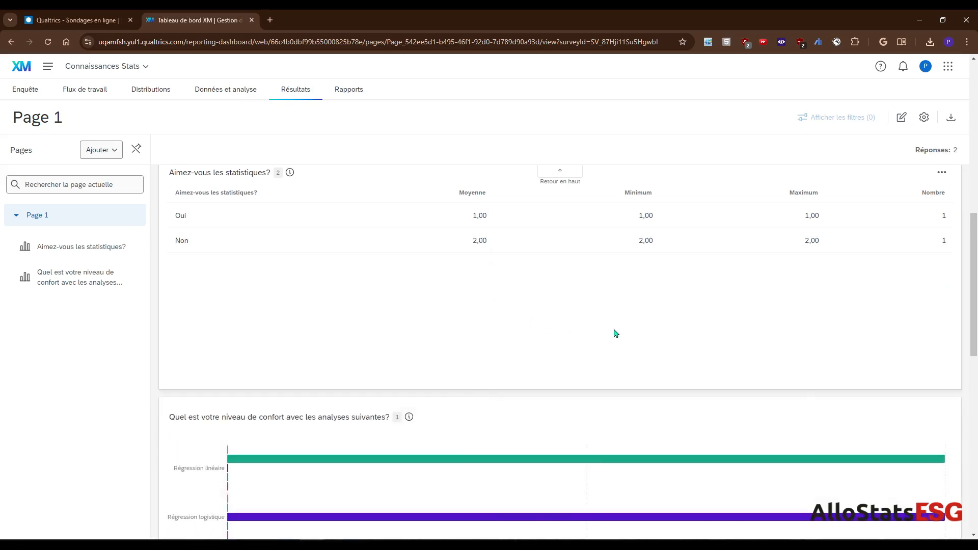
scroll(615, 334, "up", 2)
scroll(615, 334, "down", 4)
scroll(663, 246, "up", 10)
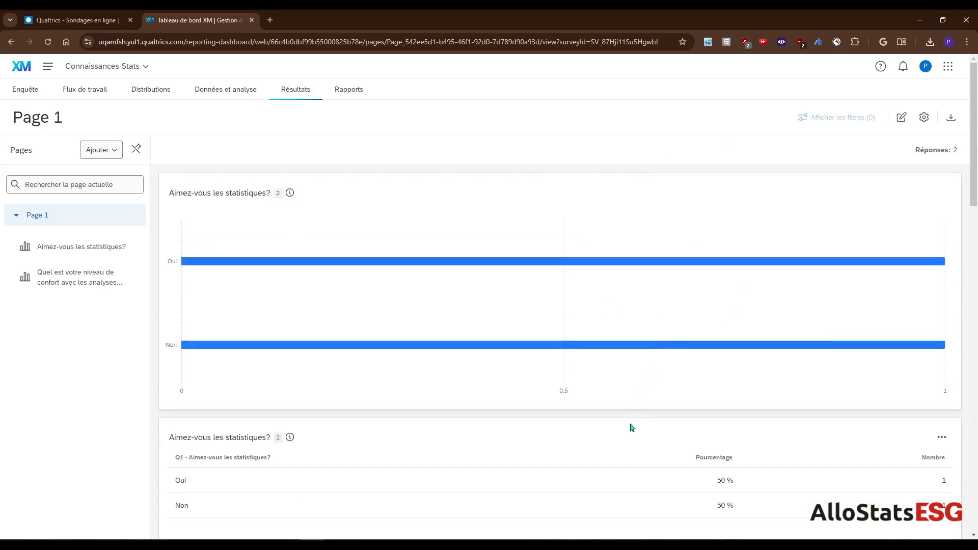
scroll(630, 429, "down", 4)
scroll(627, 429, "down", 8)
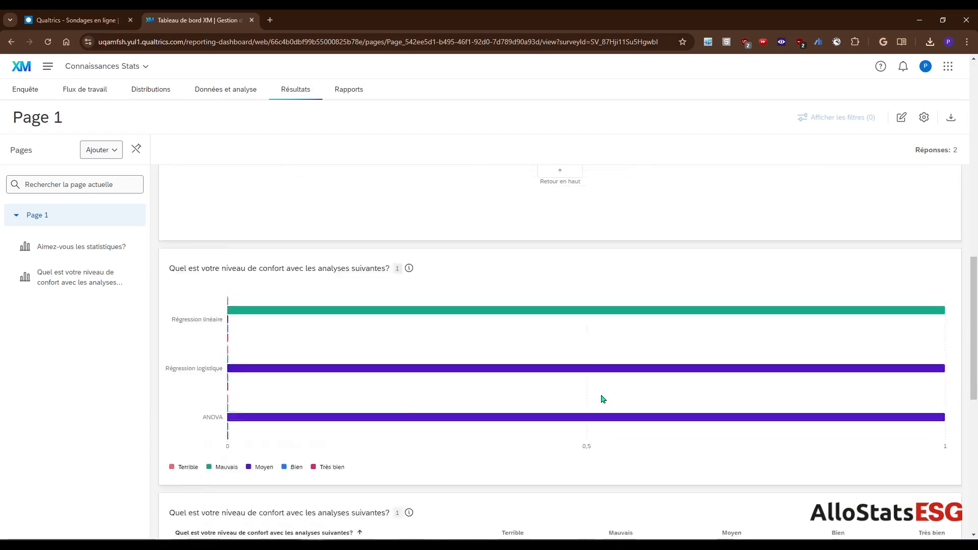
scroll(601, 397, "up", 12)
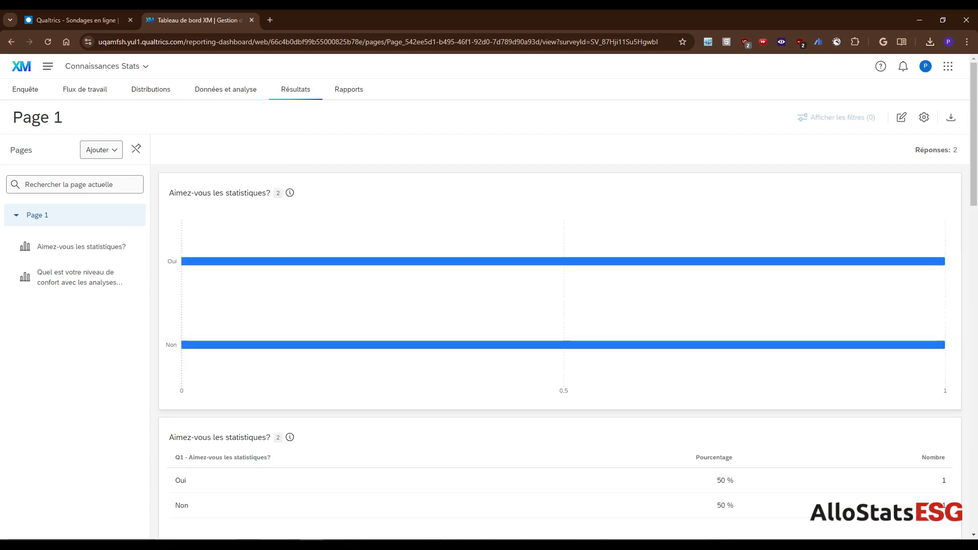